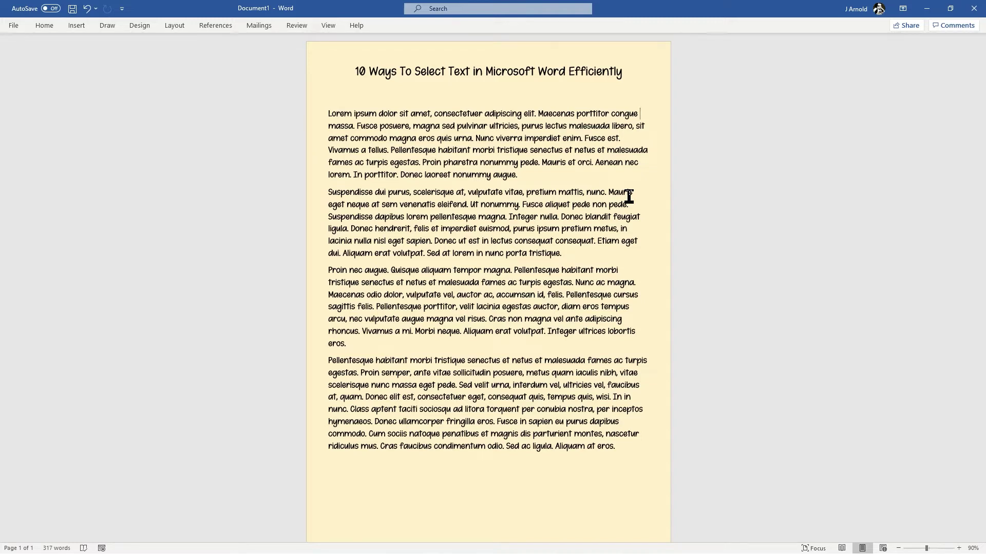
Drag-select the opening clause of the first paragraph, then clear the selection
scroll(473, 108, "up", 4, "ctrl")
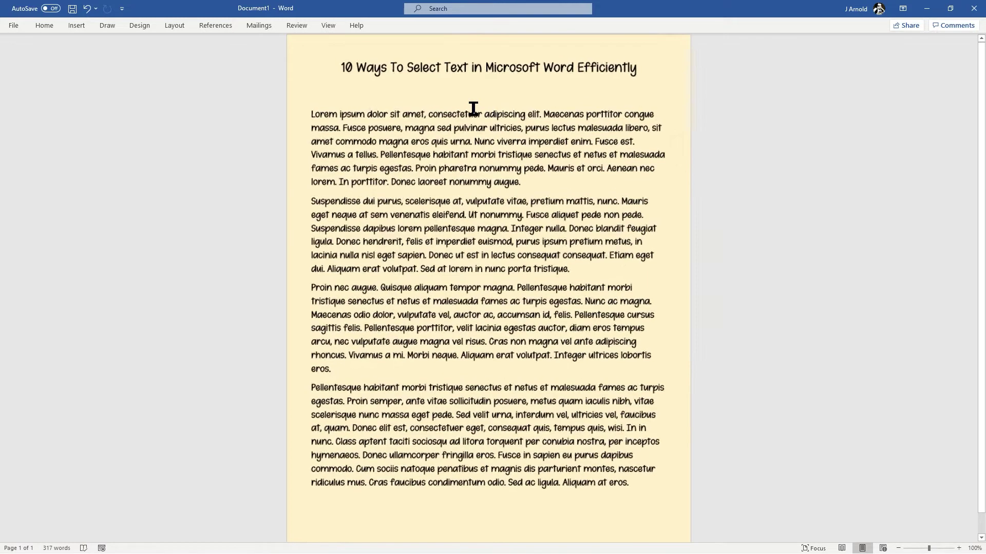
scroll(473, 109, "up", 1, "ctrl")
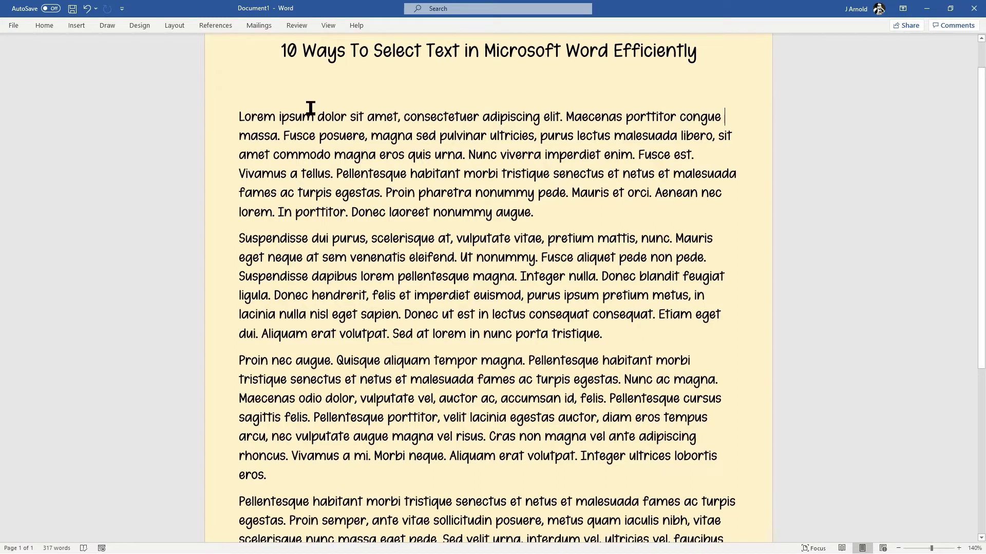
left_click_drag(235, 117, 559, 123)
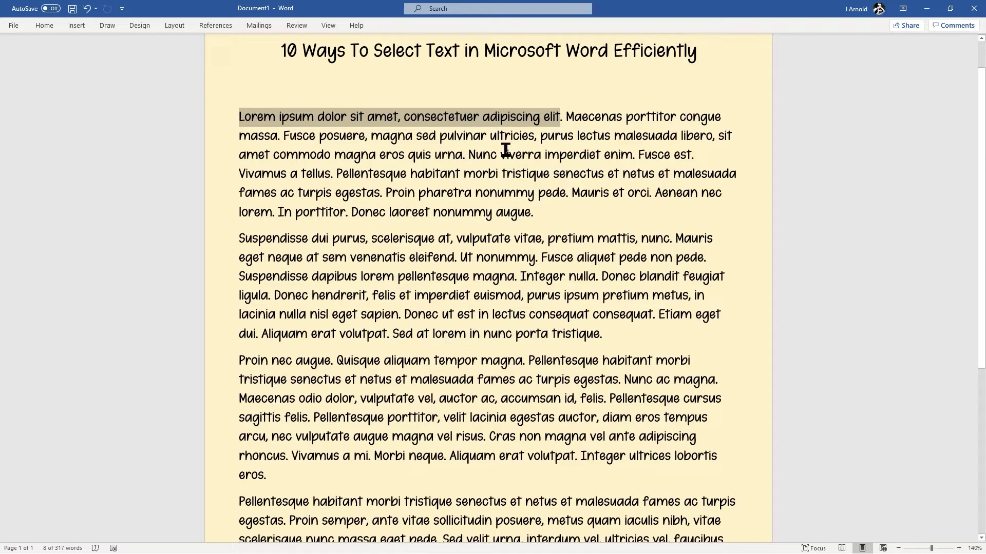
left_click(500, 192)
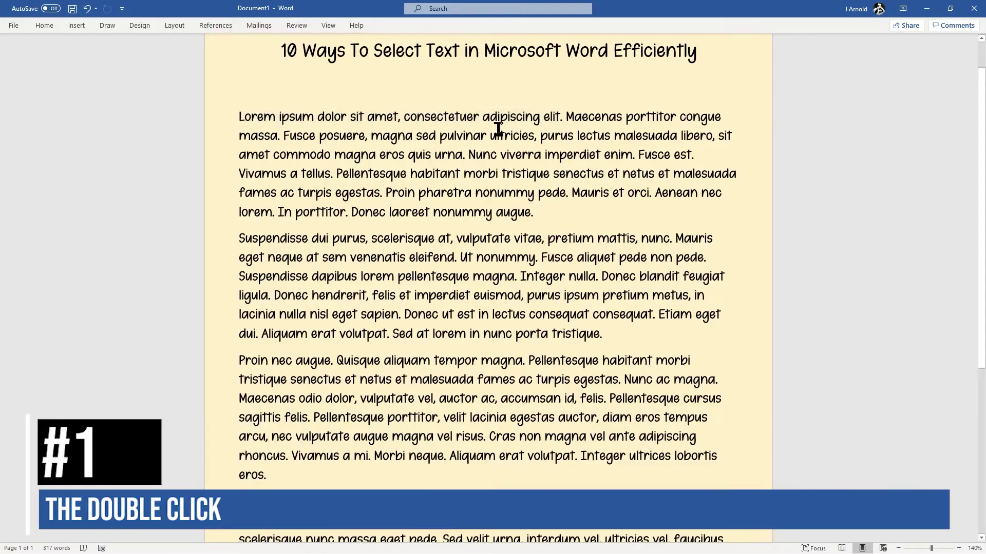
Double-click to select the words nonummy, Pellentesque and finally purus
scroll(493, 127, "up", 1)
scroll(491, 129, "up", 6)
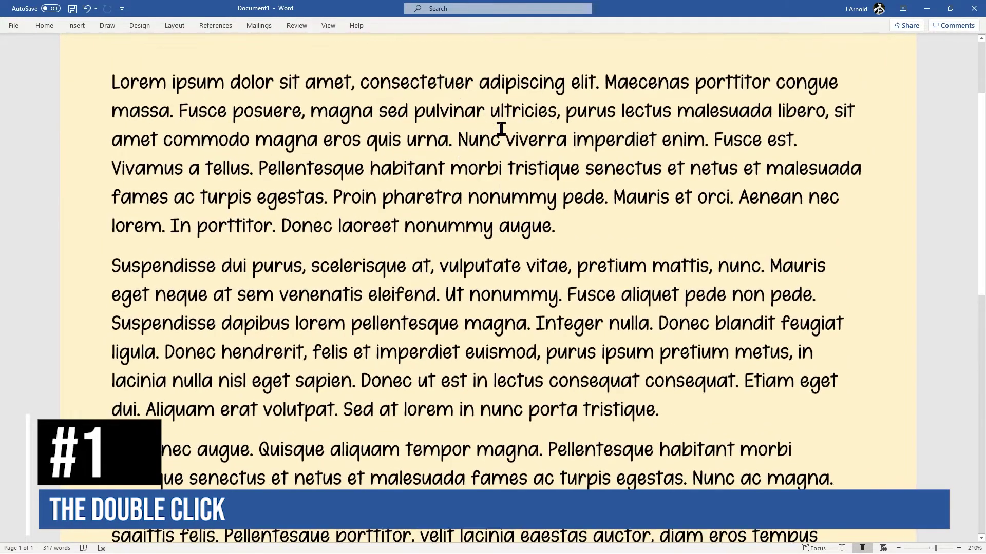
double_click(504, 199)
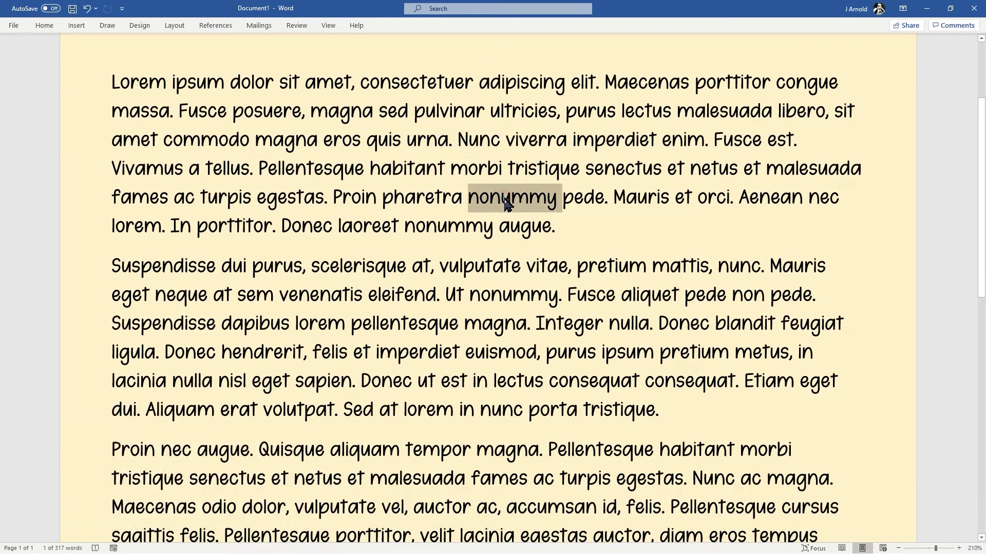
double_click(310, 175)
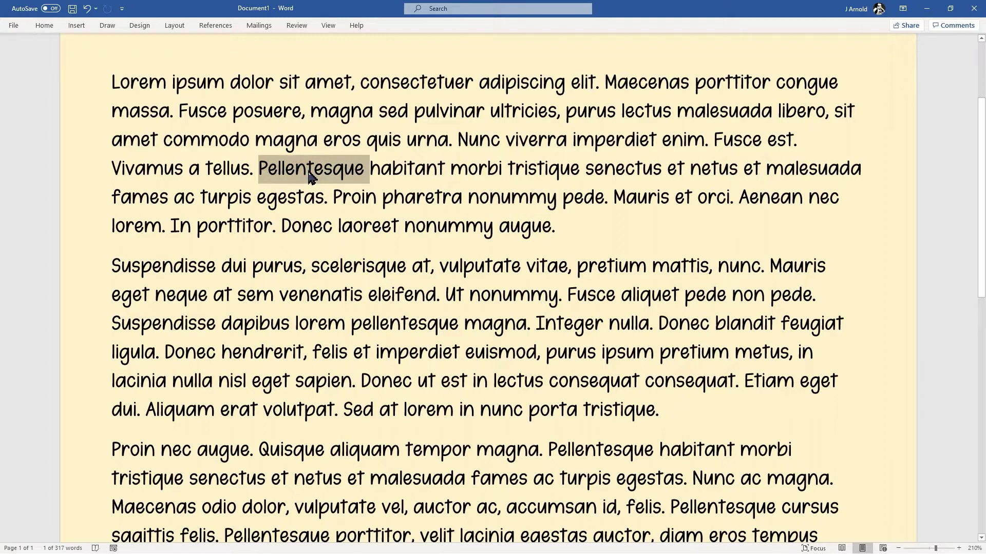
double_click(588, 110)
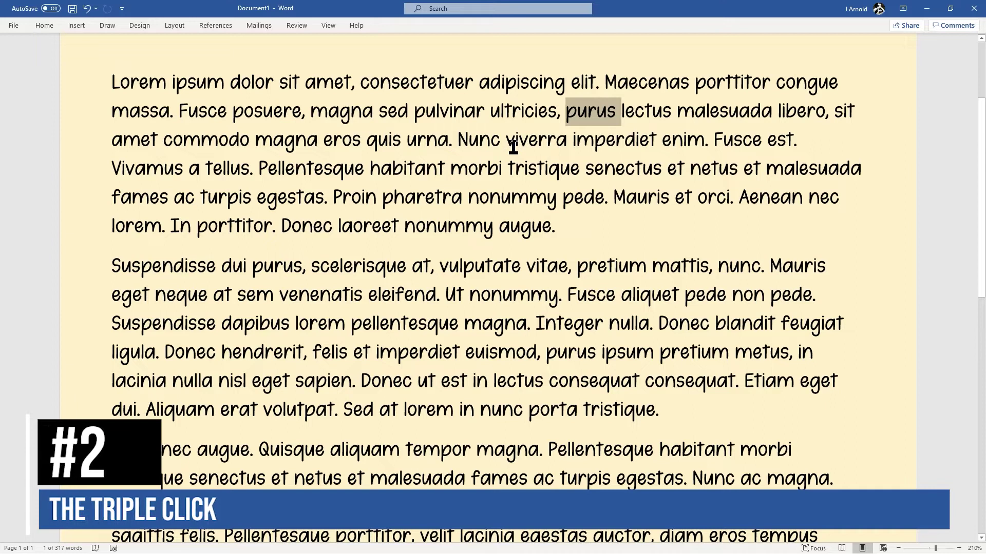
Select the word morbi, then the first paragraph, then triple-click the Proin nec augue paragraph
left_click(468, 174)
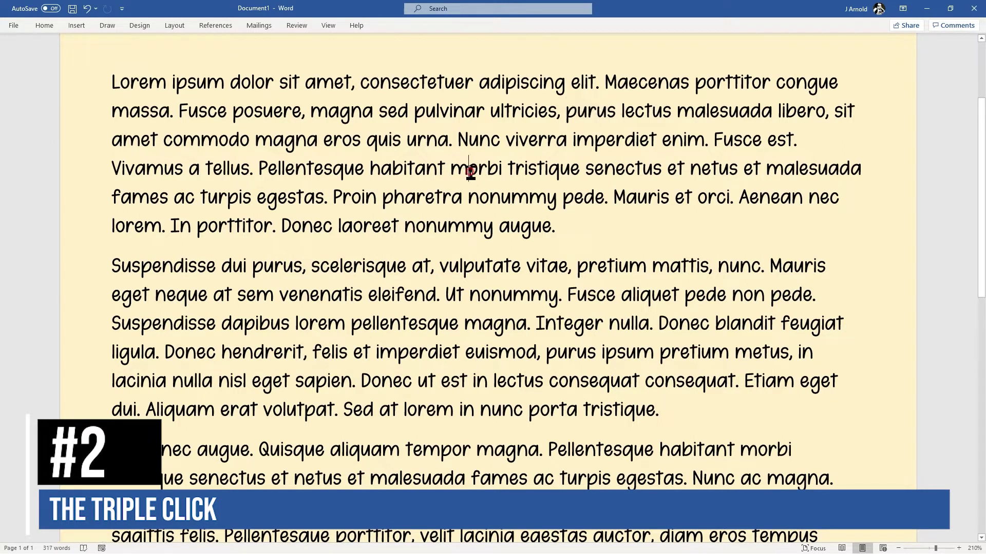
double_click(470, 175)
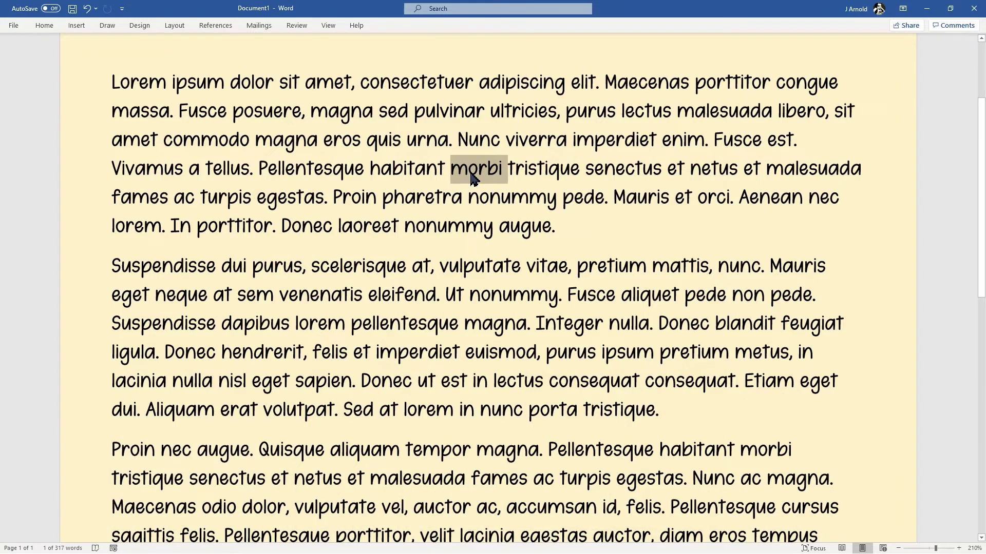
triple_click(471, 176)
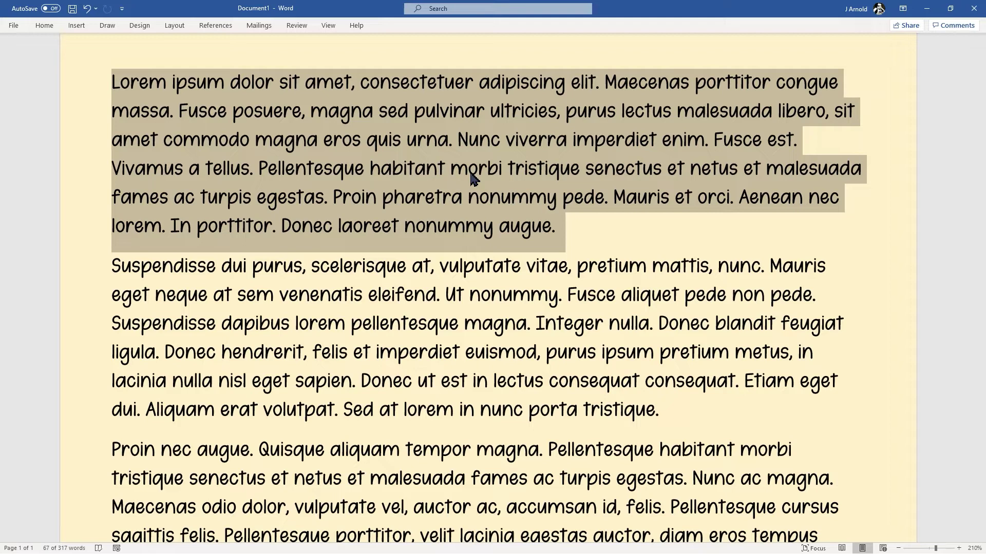
scroll(471, 175, "down", 7, "ctrl")
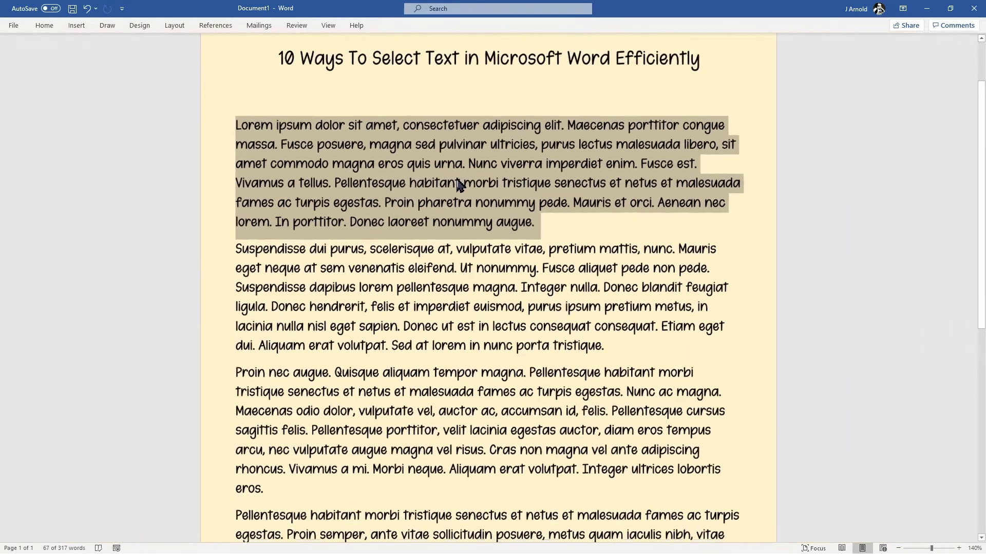
triple_click(422, 413)
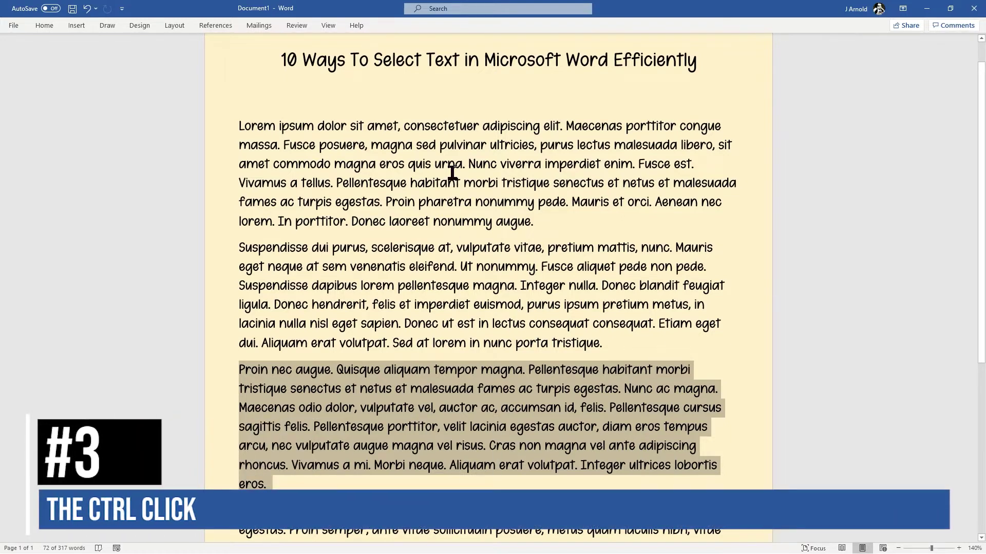
Ctrl+click to select the Fusce posuere, Proin pharetra nonummy pede. and Suspendisse dui purus sentences
scroll(419, 143, "up", 1)
left_click(418, 180)
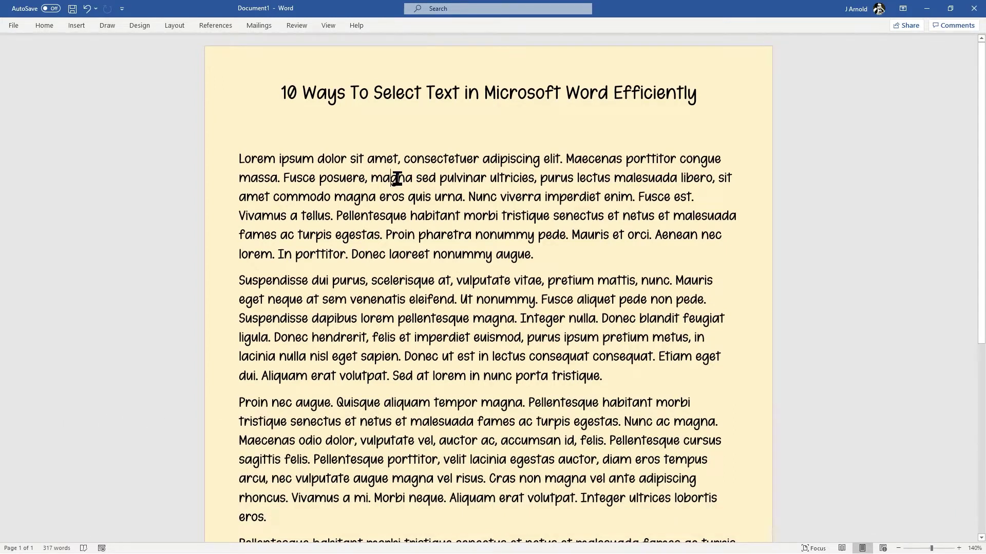
left_click(396, 180, "ctrl")
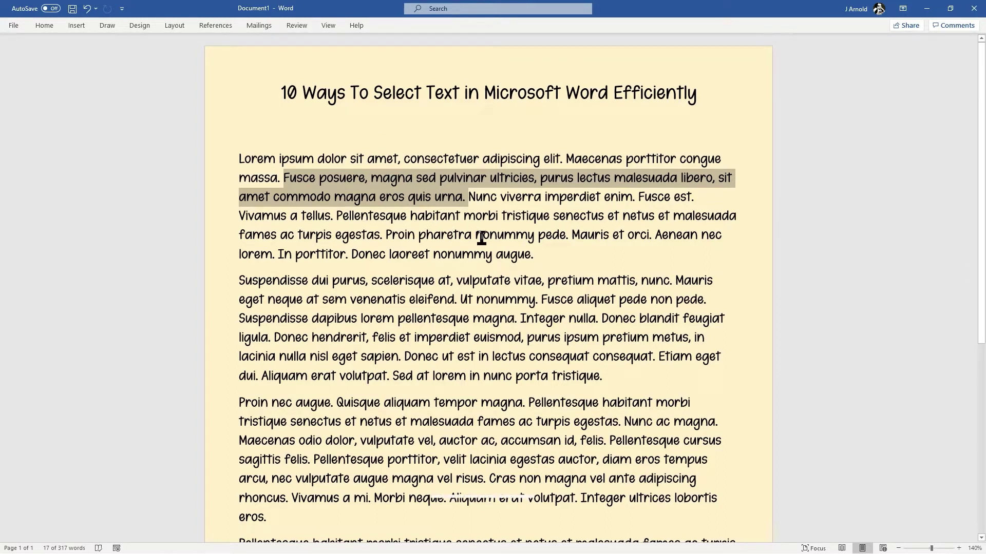
left_click(452, 237)
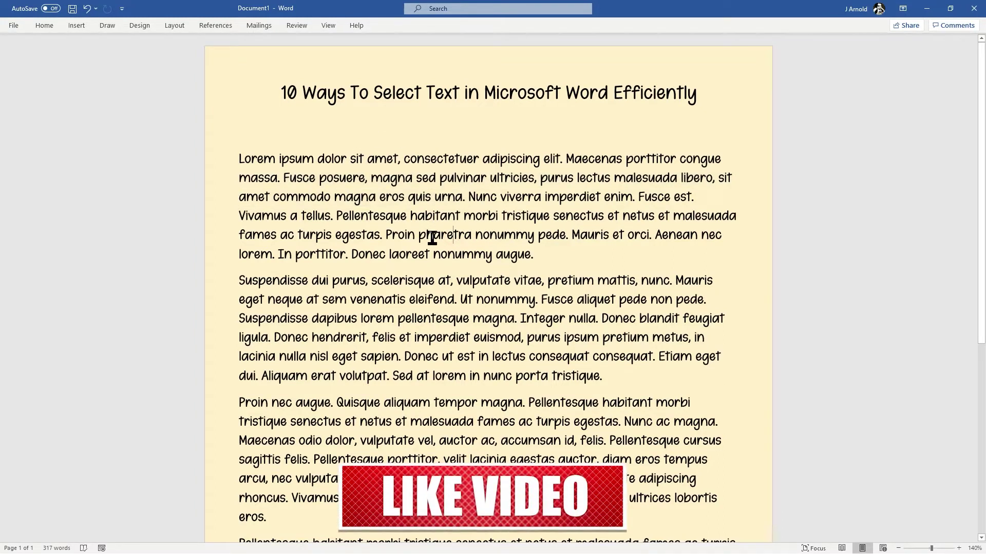
left_click(451, 236, "ctrl")
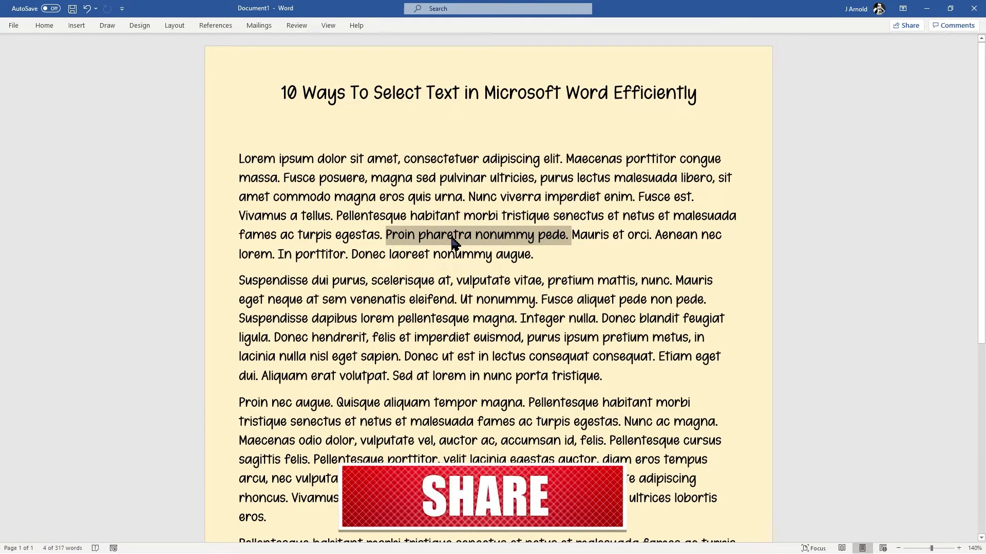
scroll(452, 241, "up", 8, "ctrl")
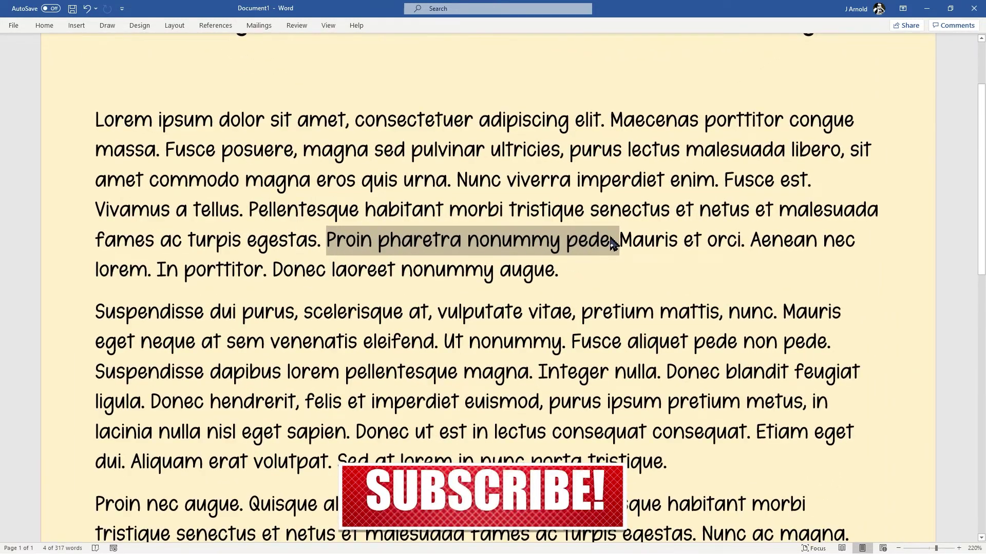
left_click(339, 319, "ctrl")
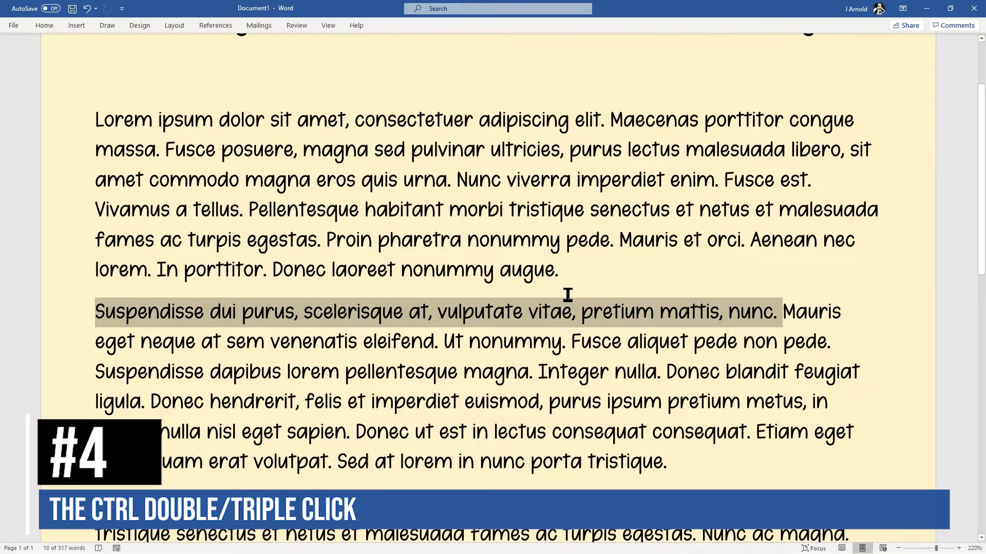
Select the first paragraph from its Fusce posuere sentence, then Ctrl+triple-click to add the third paragraph
scroll(567, 294, "down", 6, "ctrl")
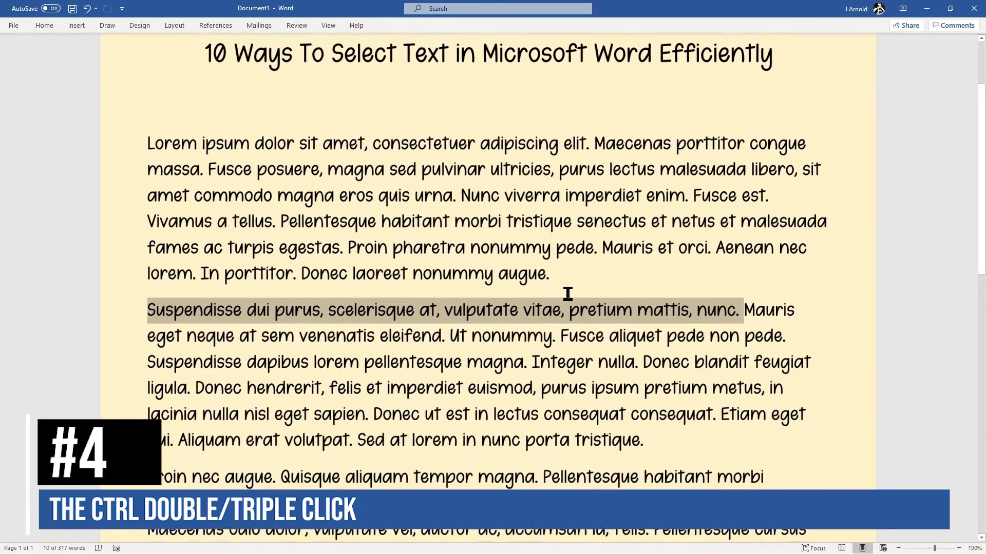
left_click(509, 227)
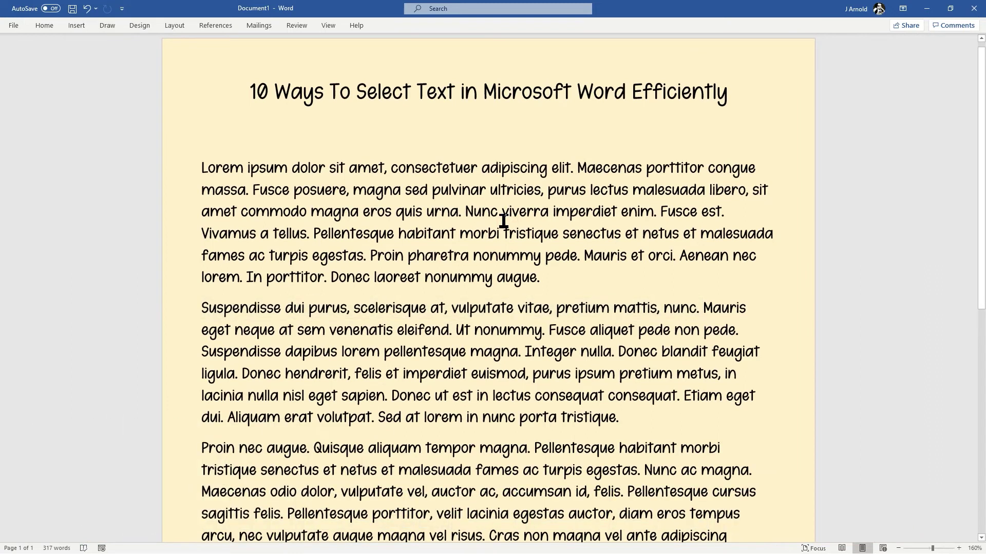
scroll(506, 224, "down", 5, "ctrl")
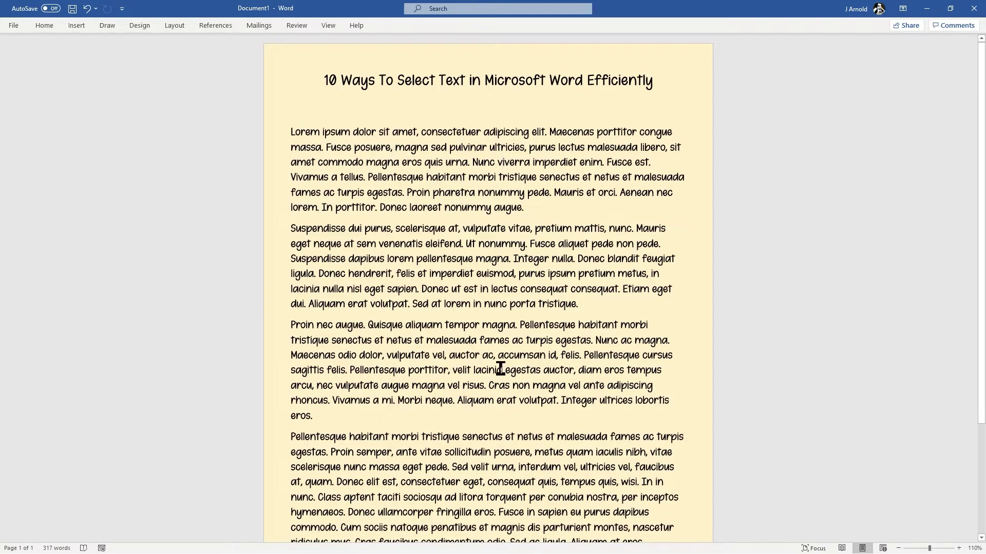
left_click(450, 163, "ctrl")
triple_click(450, 163)
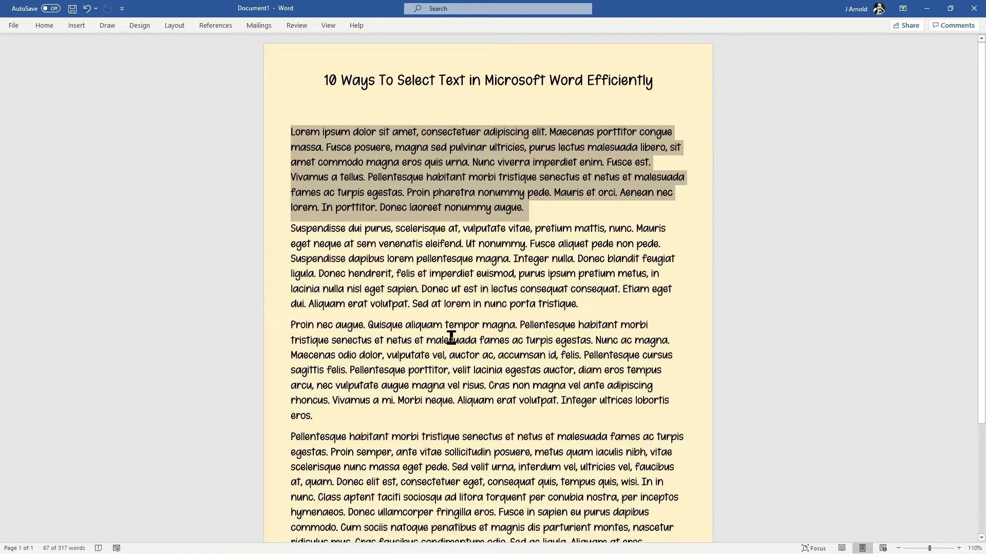
triple_click(467, 370, "ctrl")
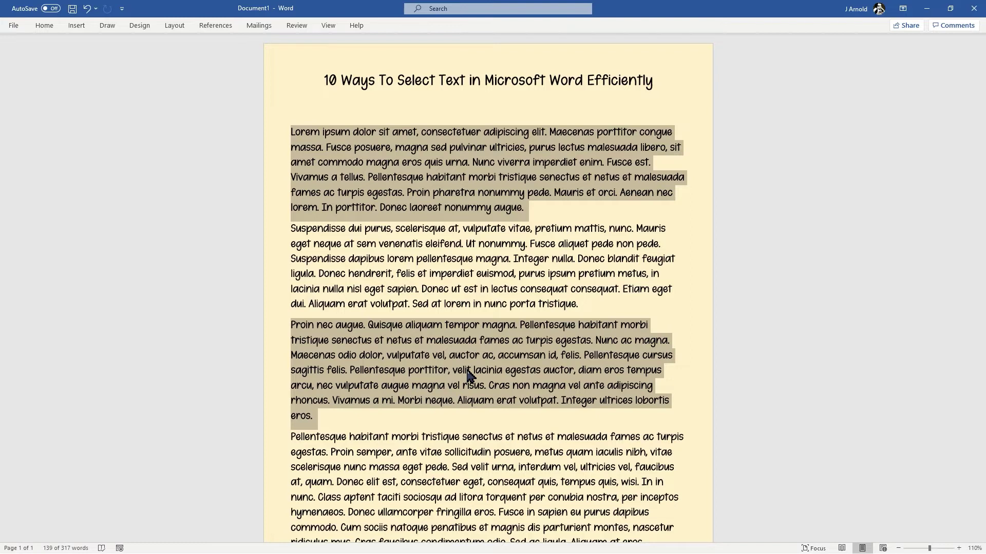
Clear prior selections, then Ctrl+double-click posuere, habitant, Mauris, scelerisque and dapibus together
left_click(464, 251)
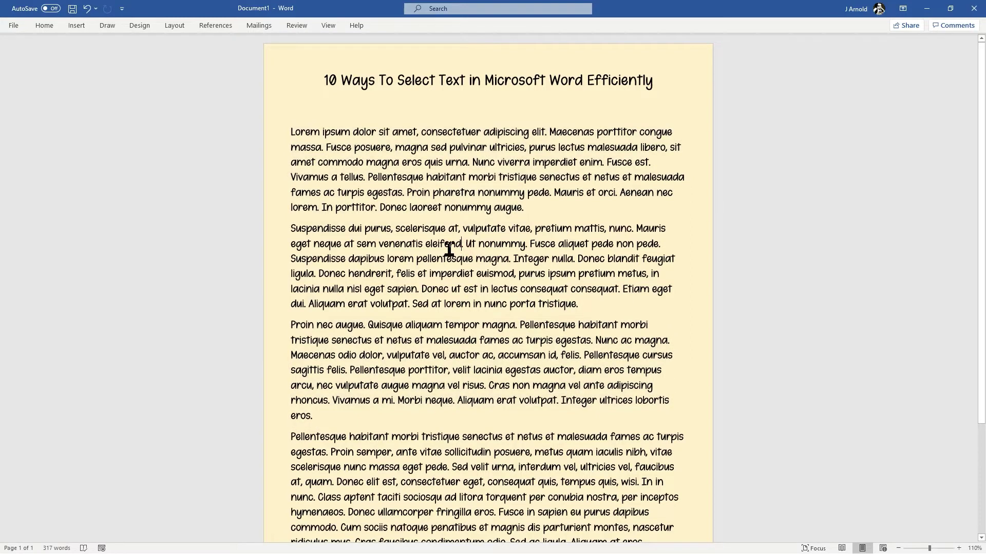
scroll(401, 191, "up", 10, "ctrl")
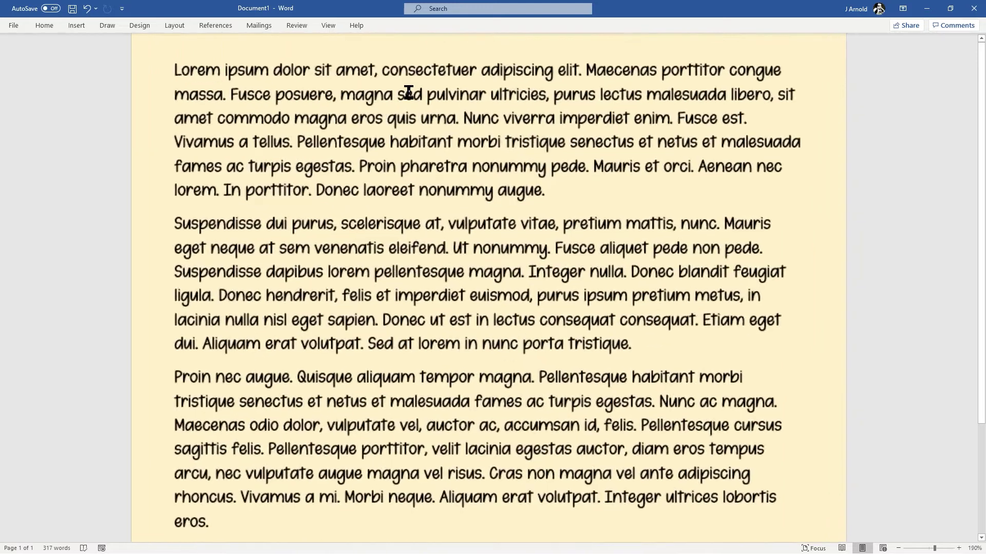
scroll(360, 154, "up", 3)
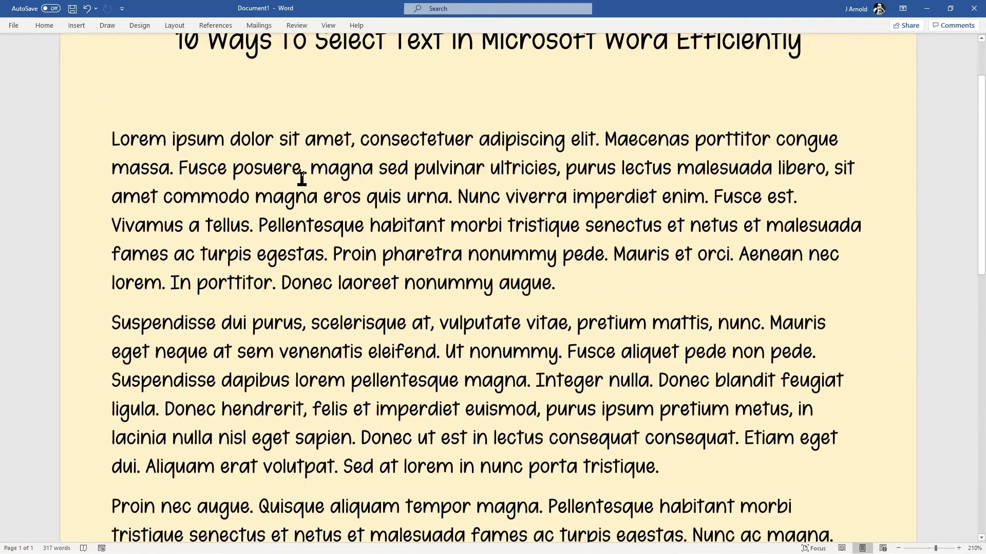
left_click(263, 169, "ctrl")
double_click(264, 171)
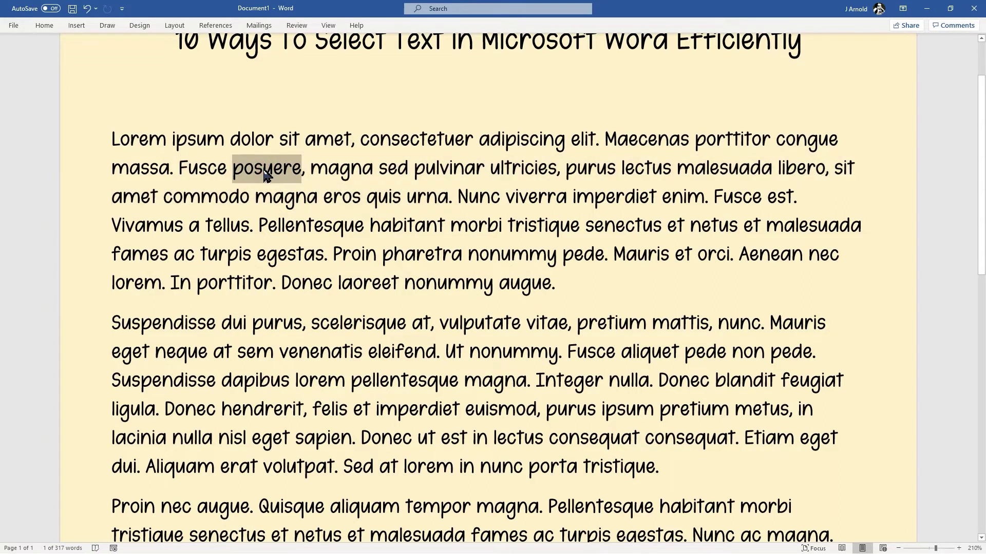
double_click(409, 226, "ctrl")
double_click(647, 251, "ctrl")
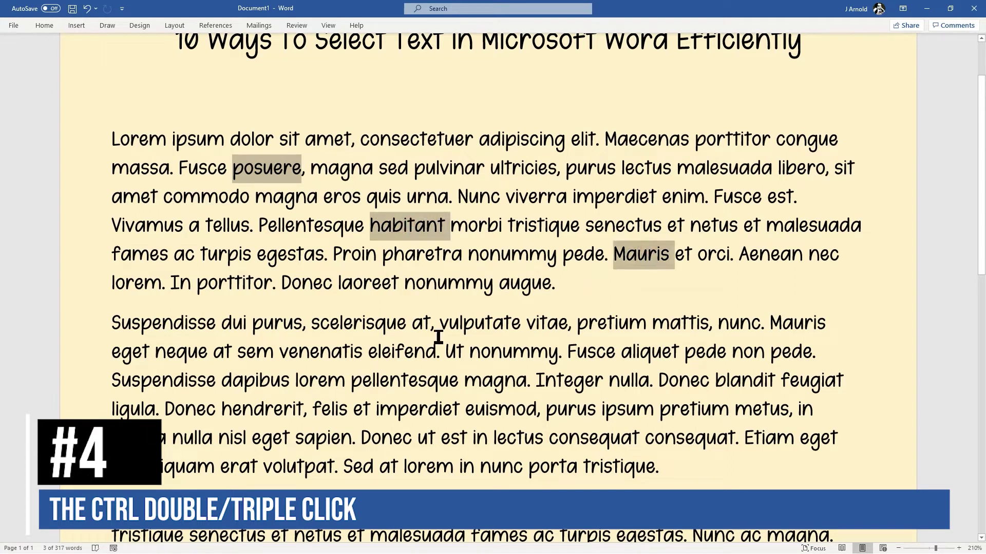
double_click(366, 326, "ctrl")
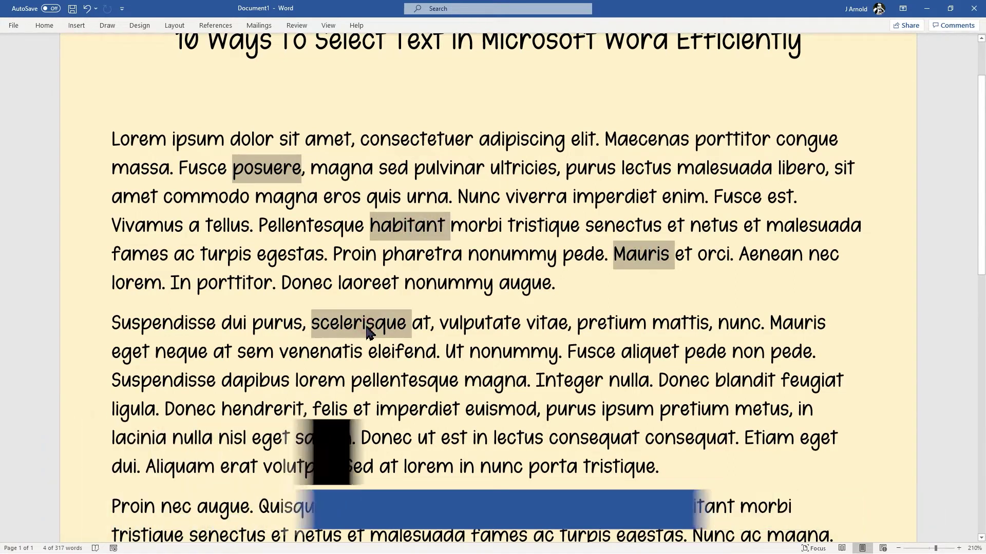
double_click(243, 384, "ctrl")
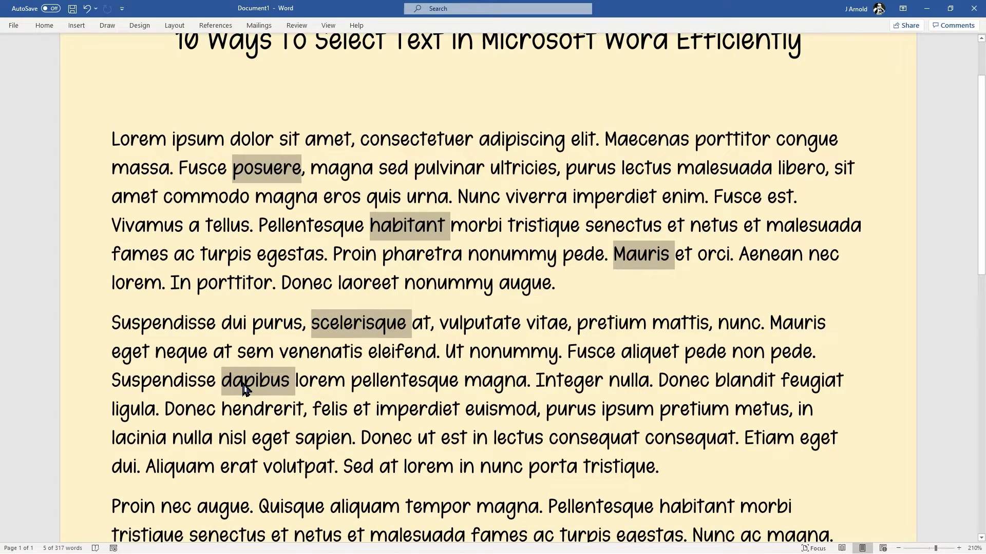
Apply red Font Color from the Home tab to the five selected words, then deselect
left_click(44, 25)
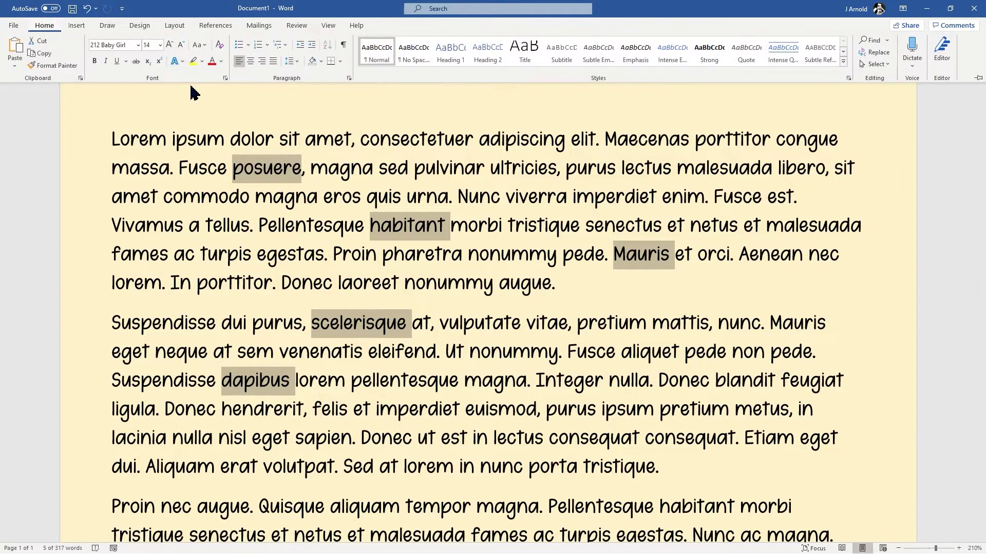
left_click(212, 63)
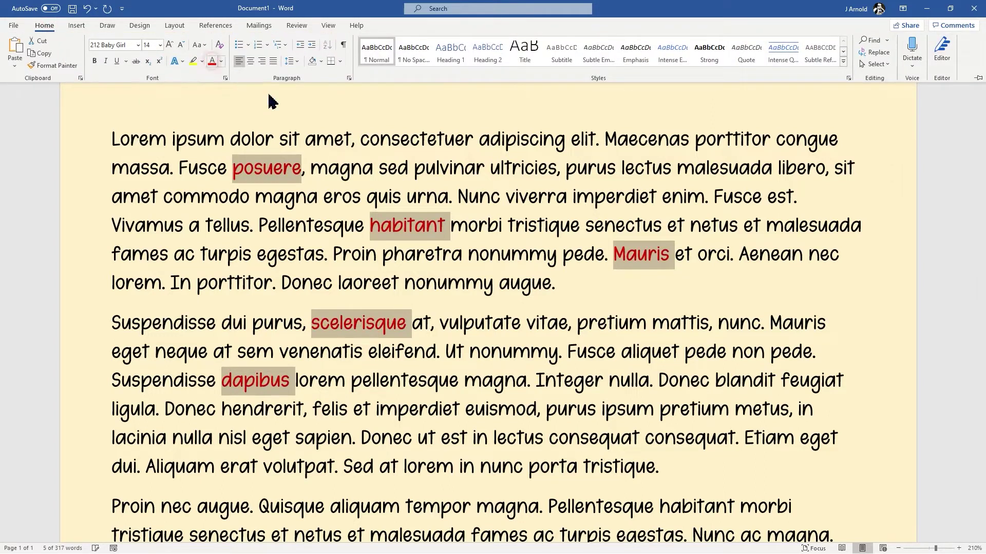
left_click(390, 171)
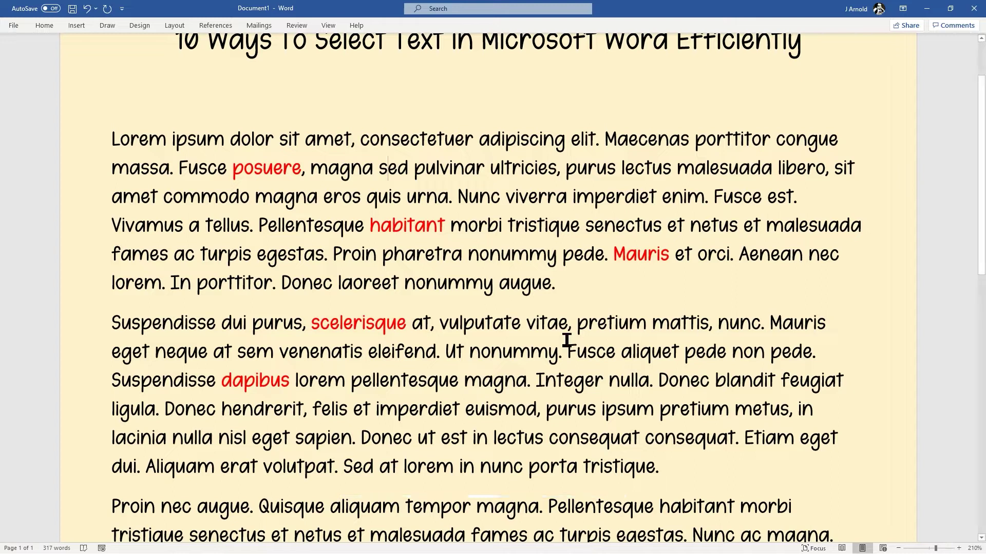
scroll(540, 339, "down", 2)
Drag-select text across two lines of the second paragraph, then clear the selection
scroll(541, 339, "up", 2)
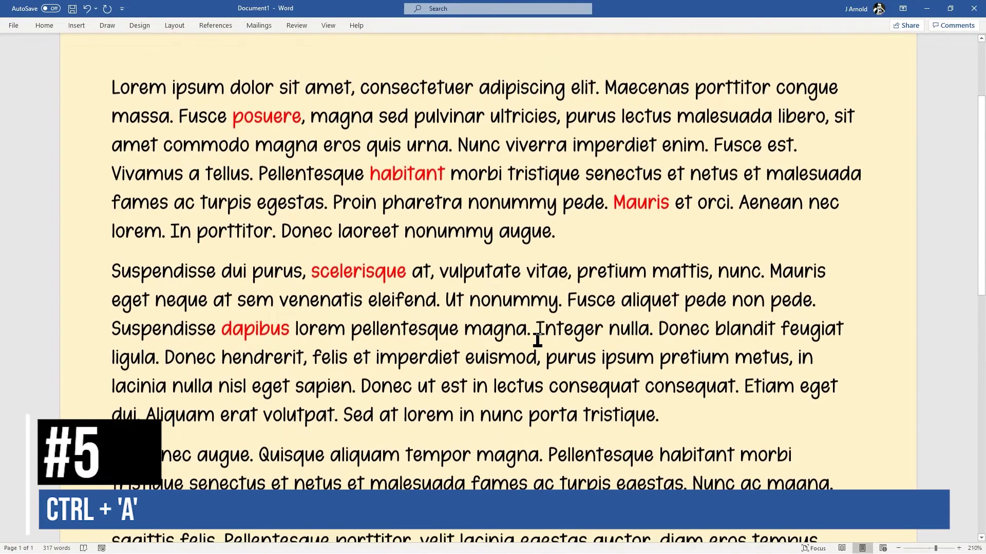
left_click(584, 279)
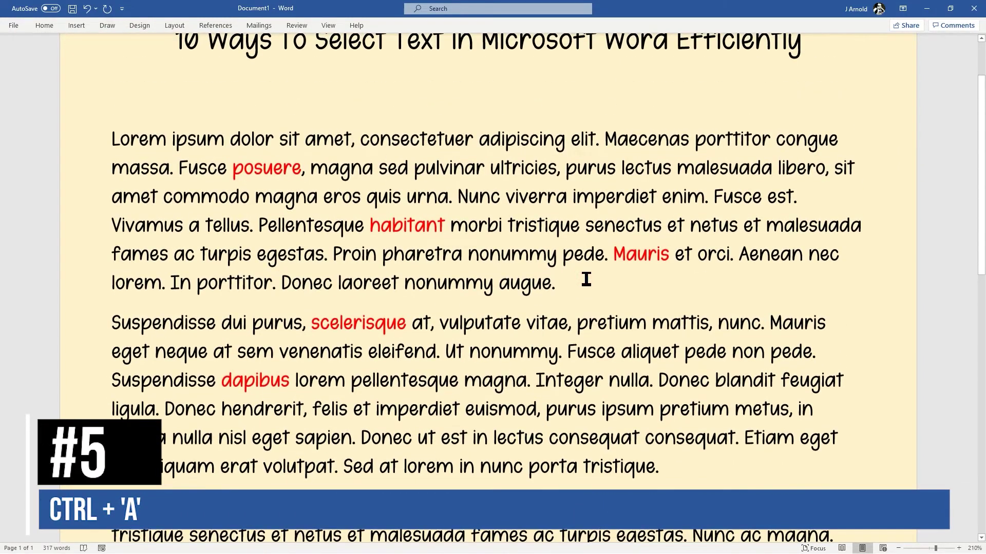
scroll(585, 280, "down", 3)
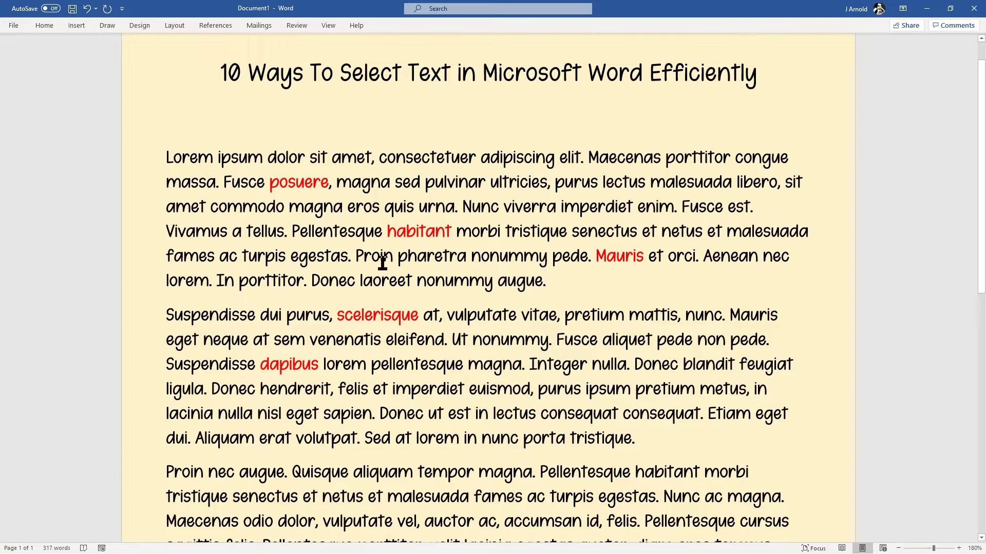
left_click_drag(461, 363, 223, 169)
left_click(245, 237)
Select the first line by clicking the left margin, then select the whole document with Ctrl+A
left_click(137, 150)
left_click(187, 184)
left_click(150, 161)
left_click(191, 203)
left_click(174, 161)
left_click(258, 191)
key("ctrl+a")
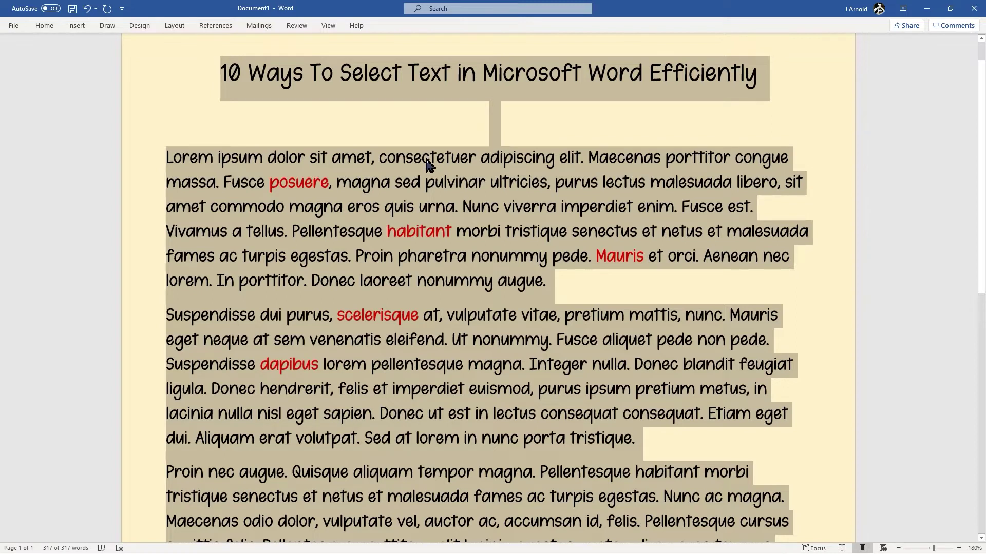
Clear the whole-document selection and drag-select the phrase viverra imperdiet enim, then clear it
left_click(445, 208)
left_click(506, 237)
scroll(469, 226, "up", 5, "ctrl")
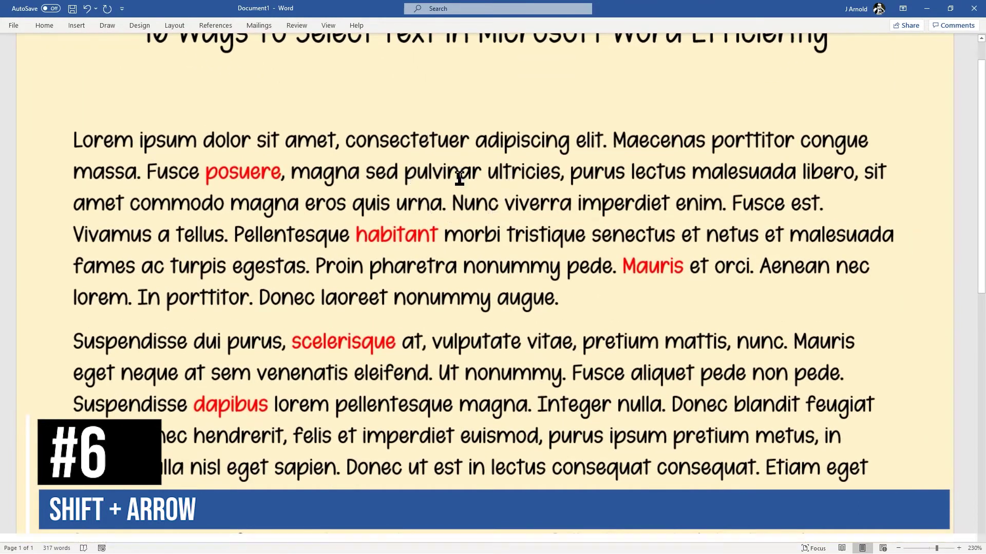
left_click(514, 204)
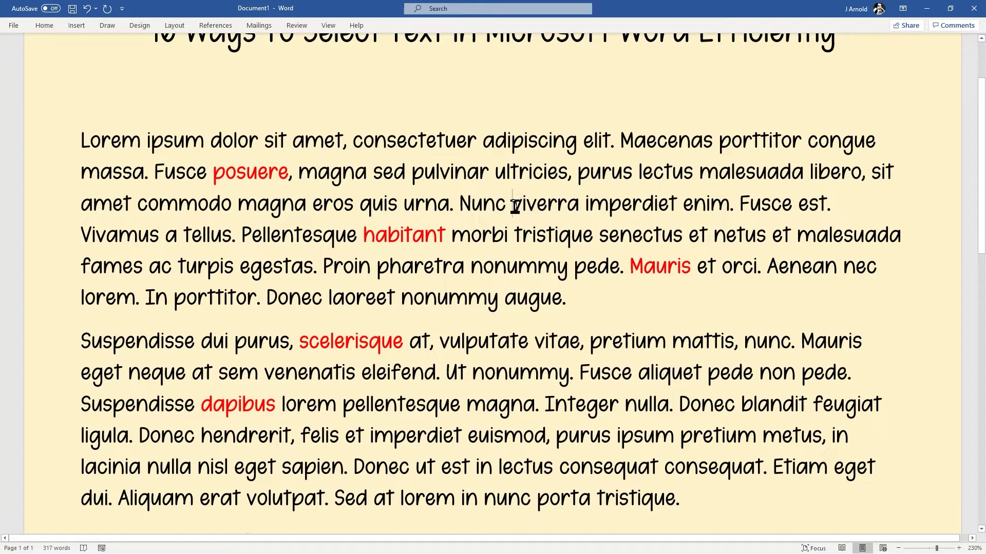
left_click_drag(514, 207, 717, 209)
left_click(591, 229)
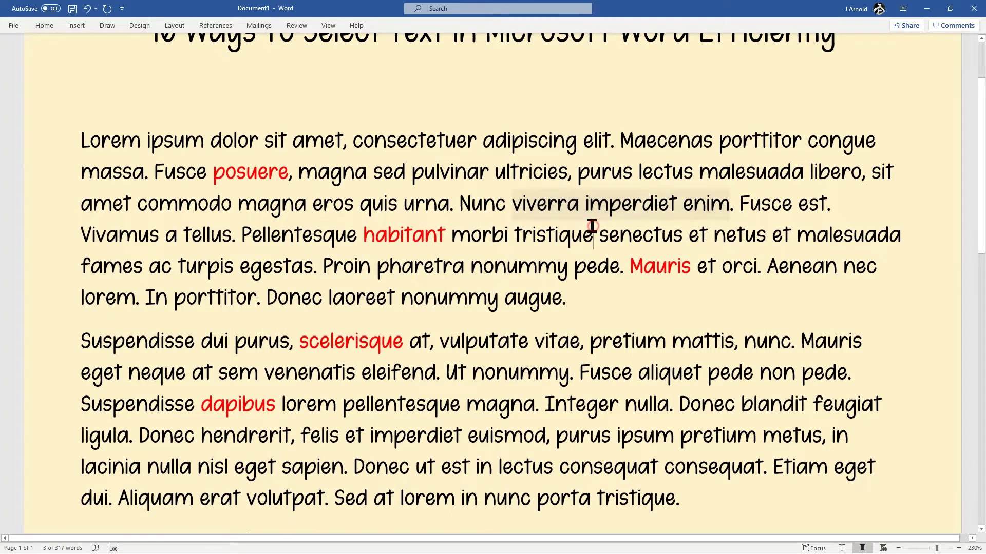
Double-click viverra and drag to extend to imperdiet enim, then set the caret before viverra
double_click(544, 203)
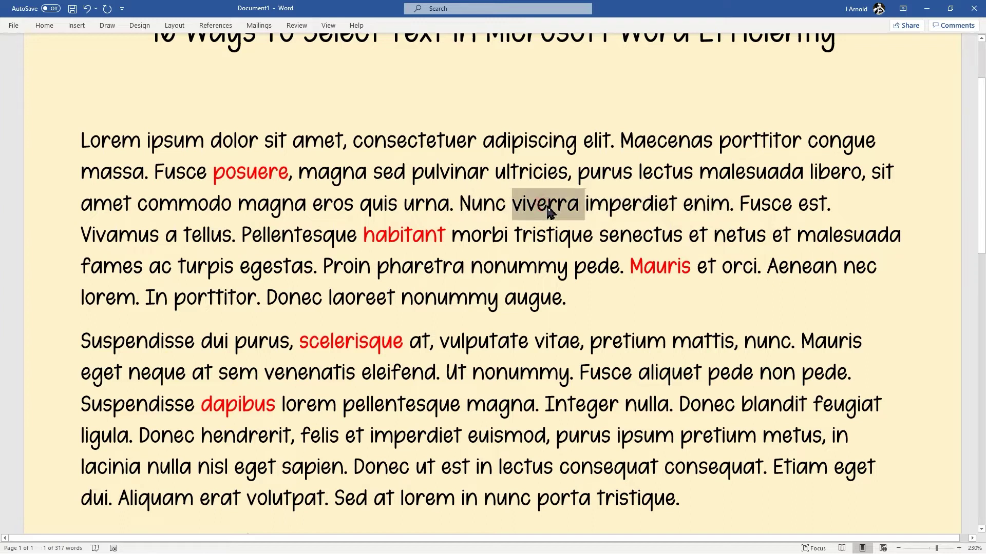
left_click_drag(622, 207, 686, 211)
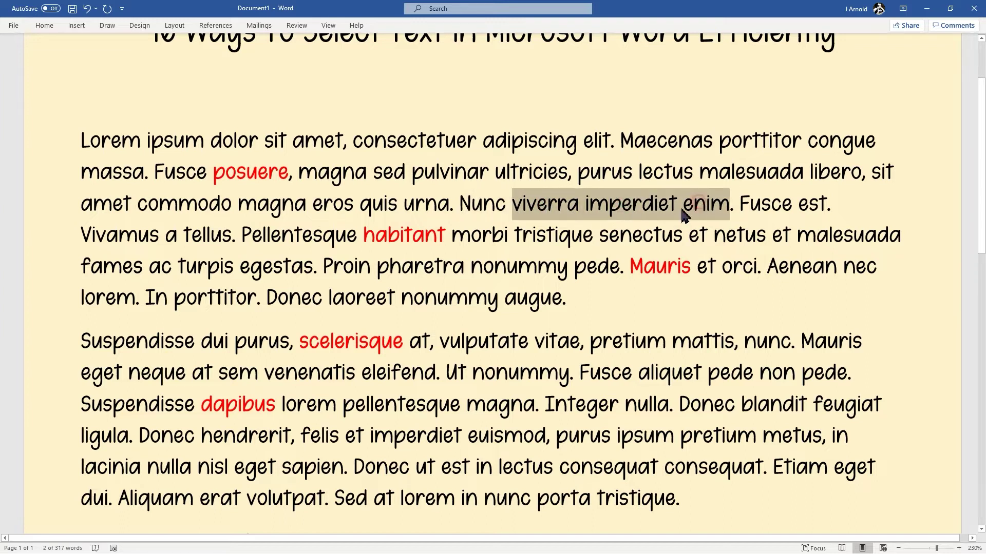
left_click(590, 207)
left_click(511, 205)
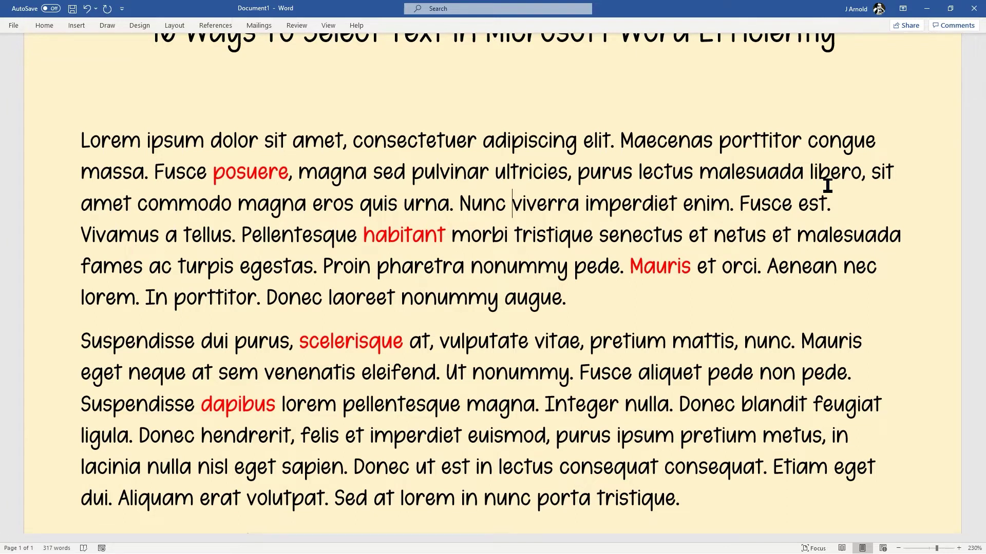
Extend the selection with Shift+Right over viverra imperdiet enim
key("shift+Right")
key("shift+Right")
key("shift+Right")
key("shift+Right")
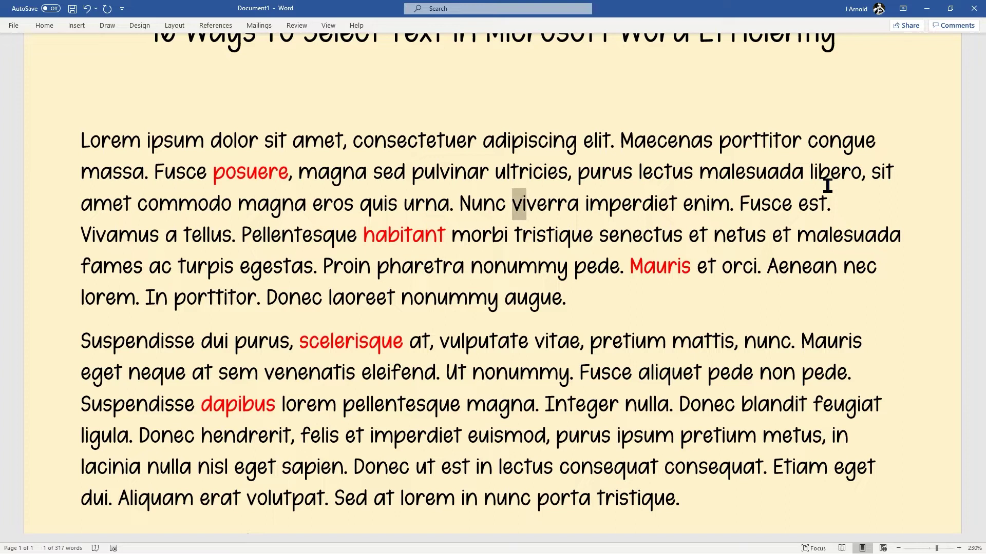
key("shift+Right")
key("shift+Right")
key("shift+Right")
key("shift+Right")
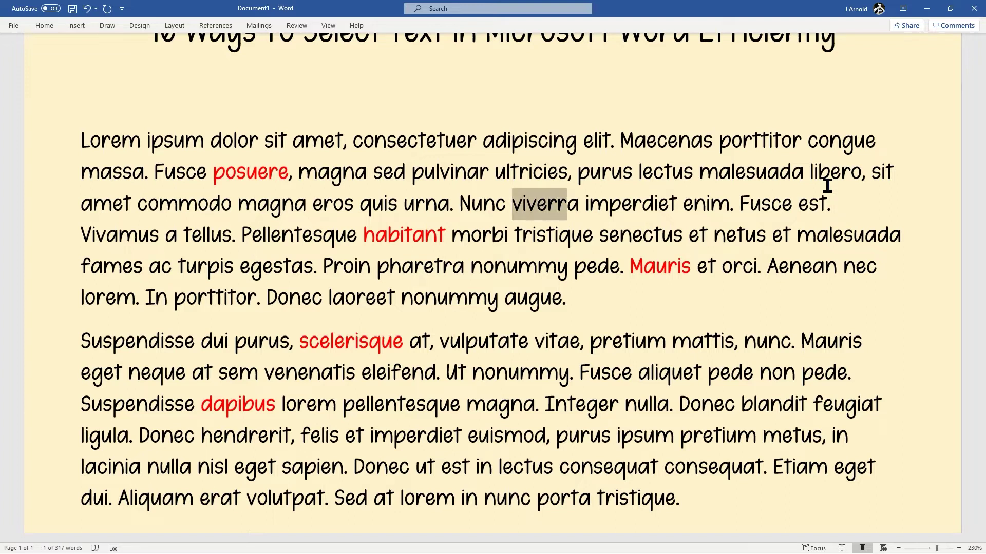
key("shift+Right")
key("shift+Right")
key("shift+Right")
key("shift+Right")
key("shift+Right")
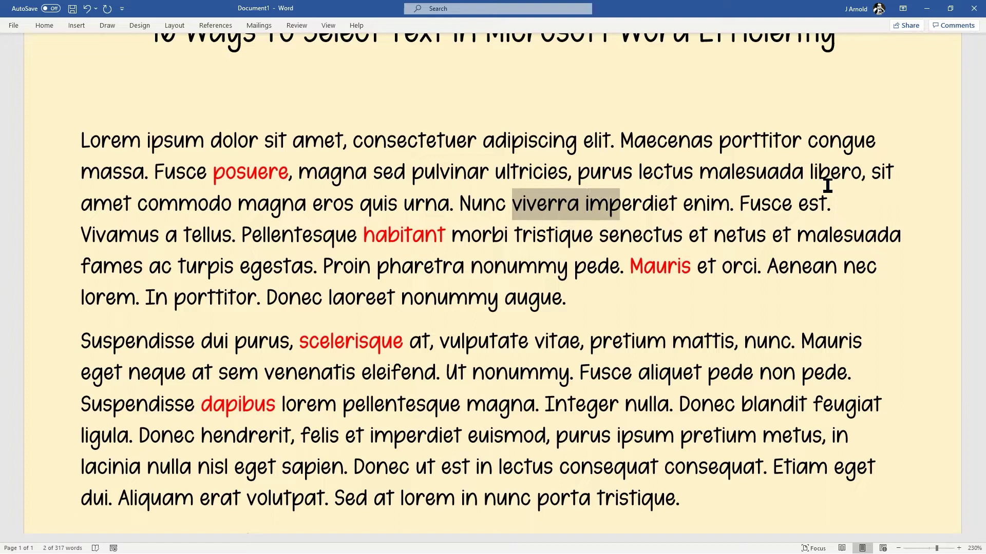
key("shift+Right")
key("shift+Right")
key("shift+Right")
key("shift+Right")
key("shift+Right")
key("shift+Right")
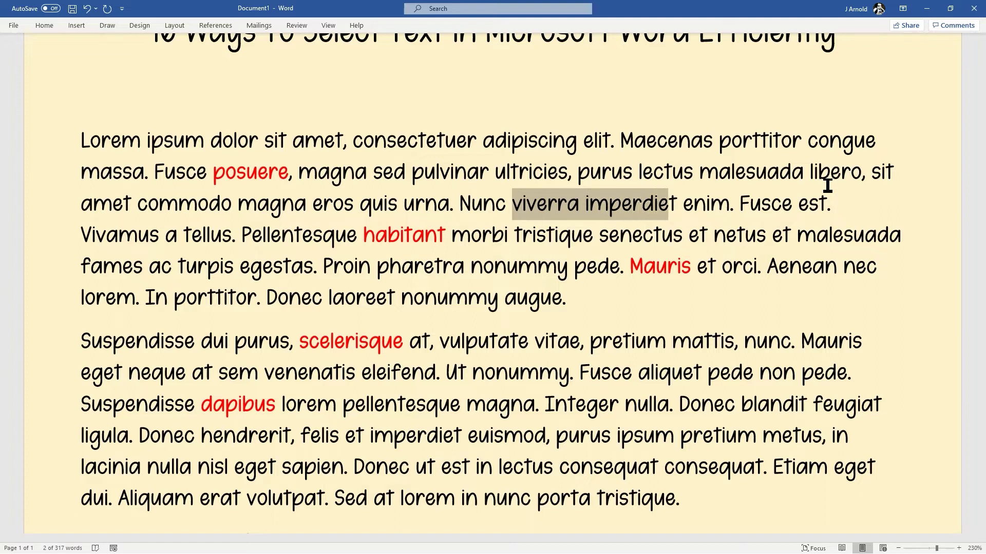
key("shift+Right")
key("shift+Right")
key("shift+Right")
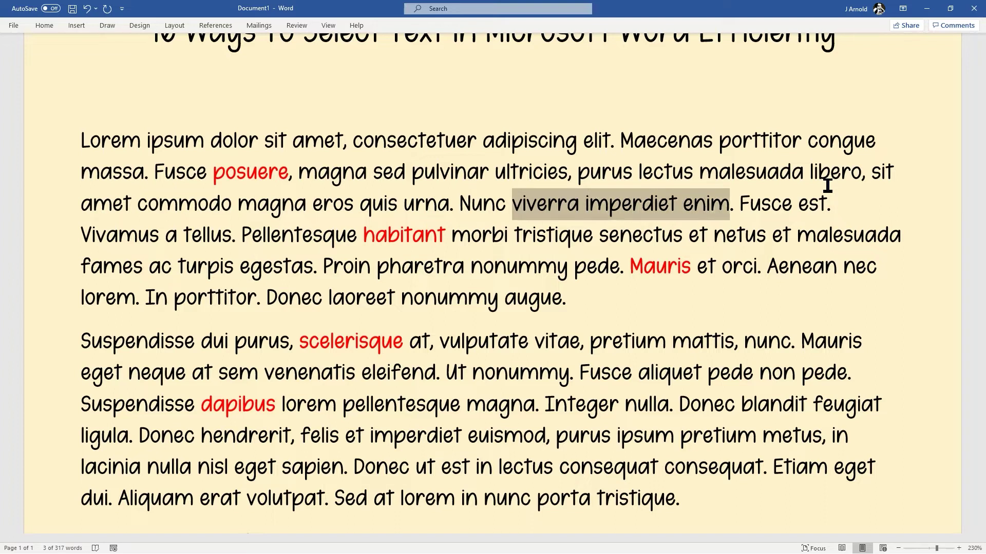
Adjust the selection with Shift+Left/Right and trim it down to just viverra
key("shift+Left")
key("shift+Left")
key("shift+Left")
key("shift+Left")
key("shift+Left")
key("shift+Left")
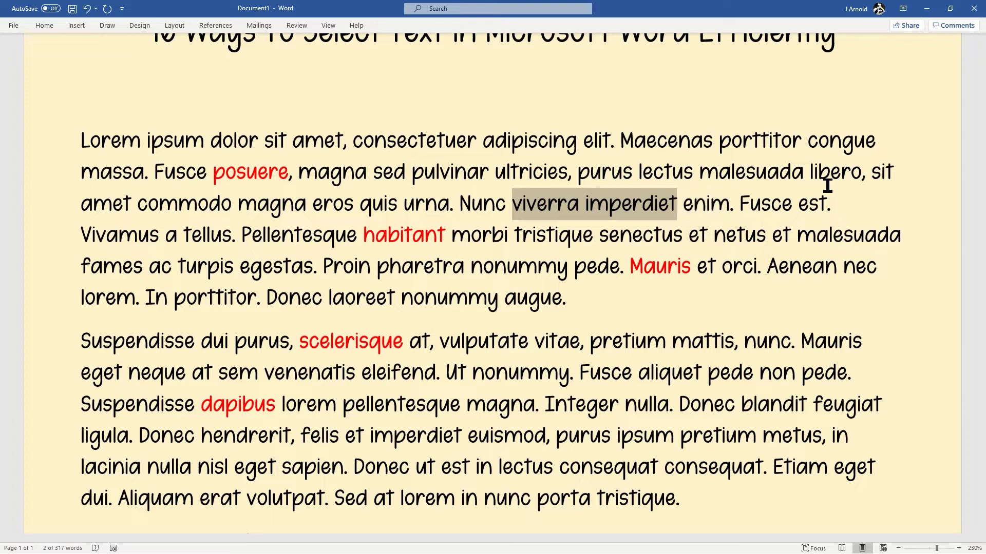
key("shift+Left")
key("shift+Left")
key("shift+Left")
key("shift+Left")
key("shift+Left")
key("shift+Left")
key("shift+Left")
key("shift+Left")
key("shift+Left")
key("shift+Left")
key("shift+Left")
key("shift+Left")
key("shift+Left")
key("shift+Left")
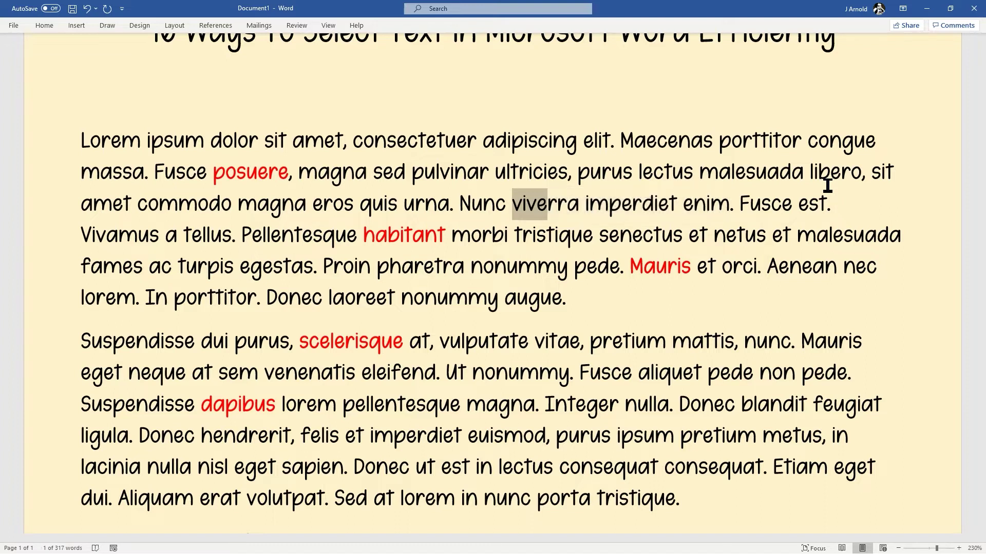
key("shift+Left")
key("shift+Left")
key("shift+Left")
key("shift+Left")
key("shift+Left")
key("shift+Left")
key("shift+Left")
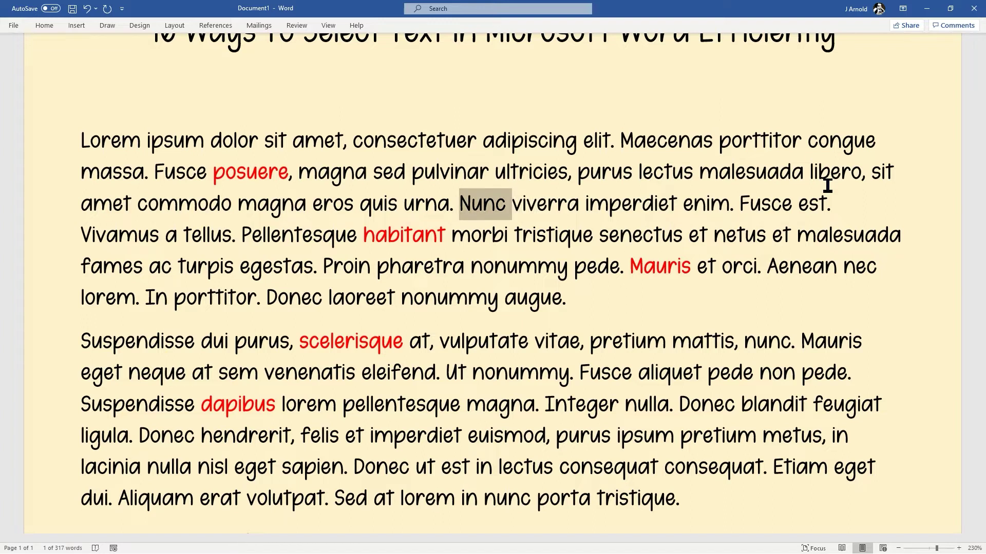
key("shift+Right")
key("shift+Right")
key("shift+Right")
key("shift+Right")
key("shift+Right")
key("shift+Right")
key("shift+Right")
key("shift+Right")
key("shift+Right")
key("shift+Right")
key("shift+Right")
key("shift+Right")
key("shift+Right")
key("shift+Right")
key("shift+Right")
key("shift+Right")
key("shift+Right")
key("shift+Right")
key("shift+Right")
key("shift+Right")
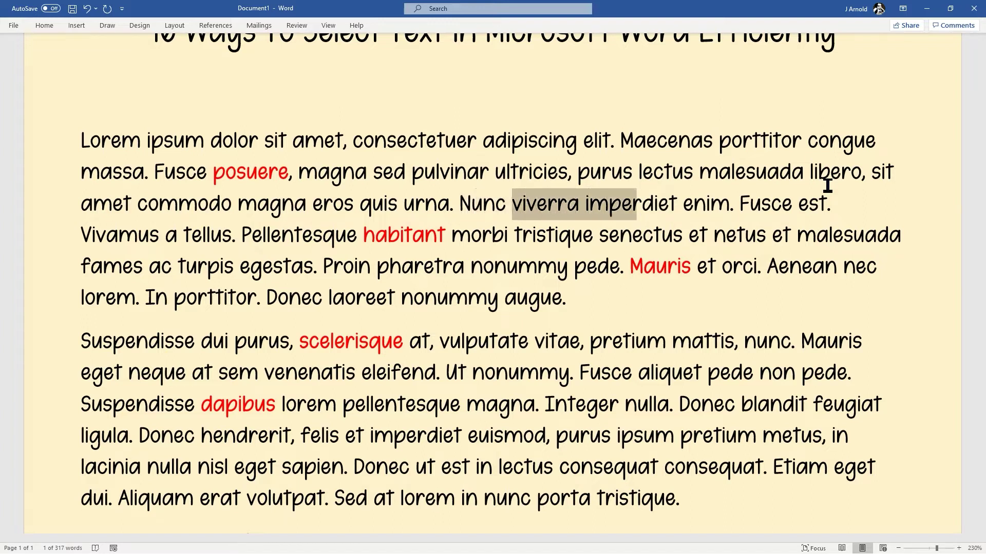
key("shift+Left")
key("shift+Left")
key("shift+Left")
key("shift+Left")
key("shift+Left")
key("shift+Left")
key("shift+Left")
key("shift+Left")
key("shift+Left")
key("shift+Left")
key("shift+Left")
key("shift+Left")
key("shift+Left")
key("shift+Left")
key("shift+Left")
key("shift+Left")
key("shift+Left")
key("shift+Left")
key("shift+Left")
key("shift+Left")
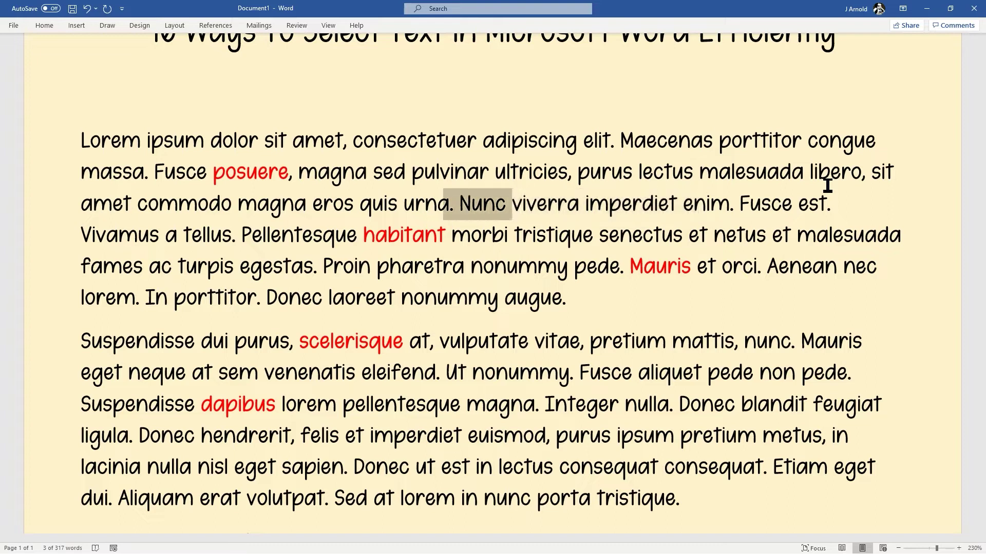
key("shift+Right")
key("shift+Right")
key("shift+Right")
key("shift+Right")
key("shift+Right")
key("shift+Right")
key("shift+Right")
key("shift+Right")
key("shift+Right")
key("shift+Right")
key("shift+Right")
key("shift+Right")
key("shift+Right")
key("shift+Right")
key("shift+Right")
key("shift+Right")
key("shift+Right")
key("shift+Right")
key("shift+Right")
key("shift+Right")
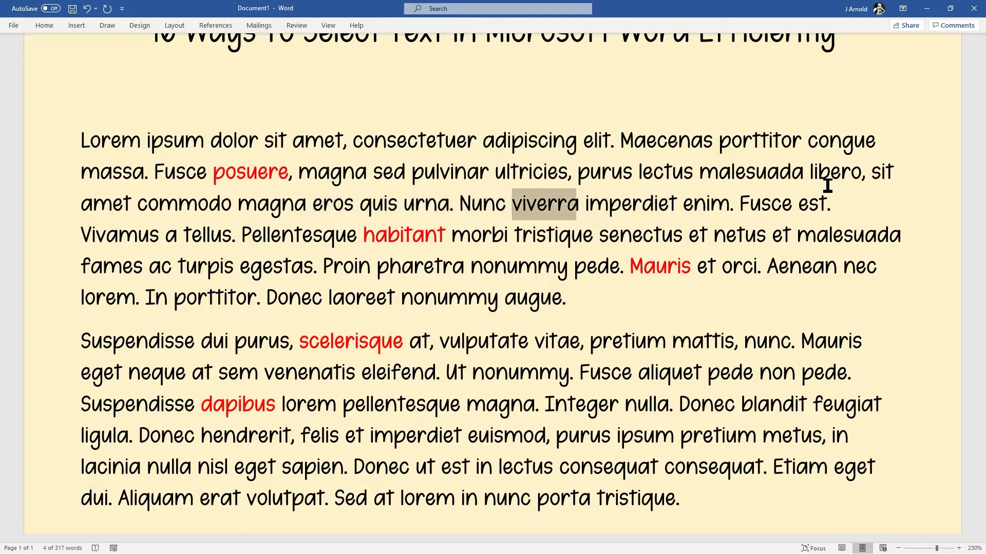
key("shift+Left")
key("shift+Left")
key("shift+Left")
key("shift+Left")
key("shift+Left")
key("shift+Left")
key("shift+Left")
key("shift+Left")
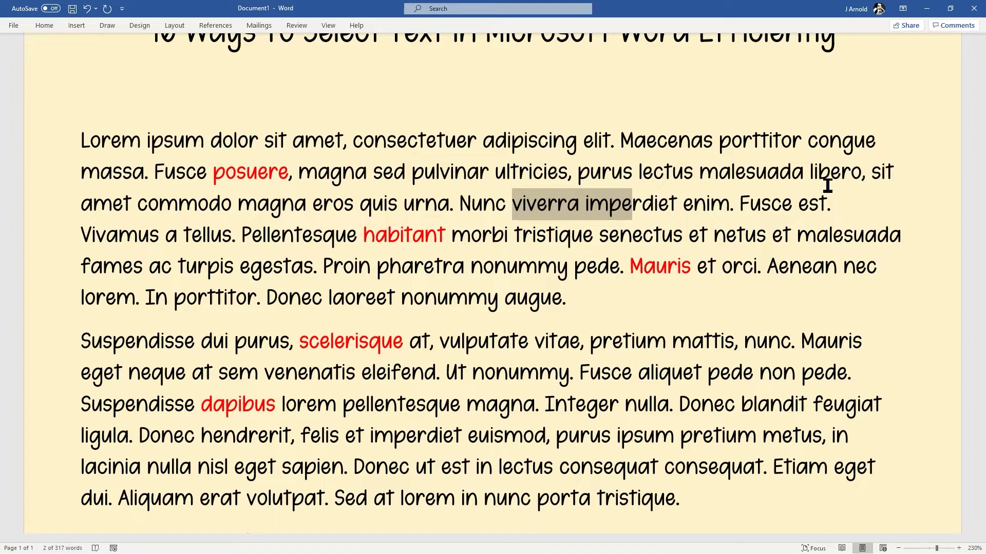
key("shift+Left")
key("shift+Left")
key("shift+Left")
key("shift+Left")
key("shift+Left")
key("shift+Left")
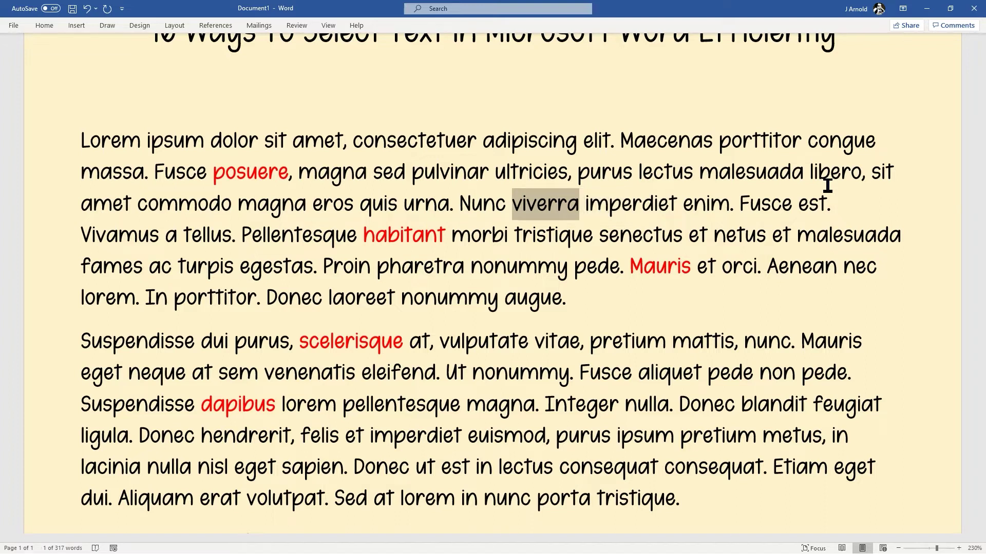
Double-click imperdiet, then pulvinar, and reselect pulvinar using Shift+Right from just before it
left_click(631, 209)
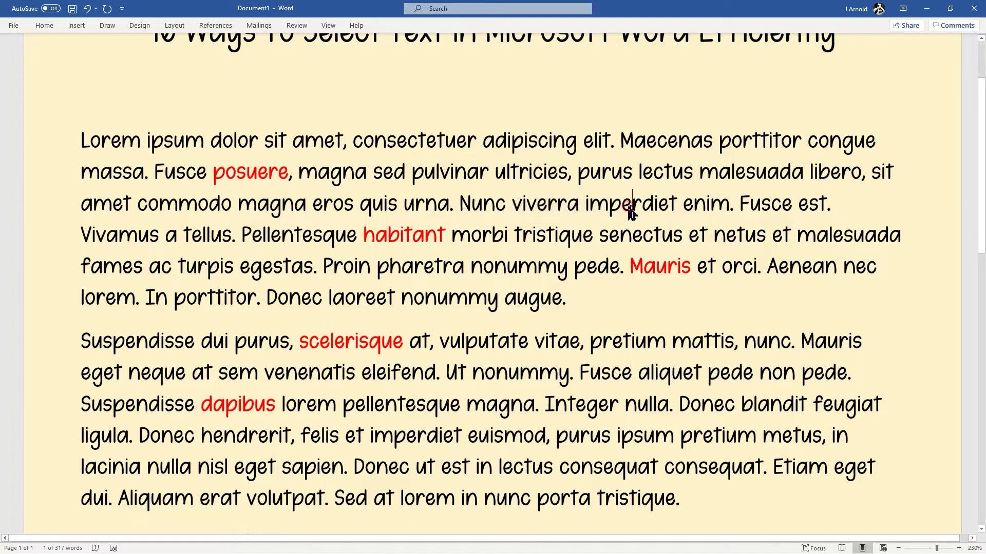
double_click(631, 213)
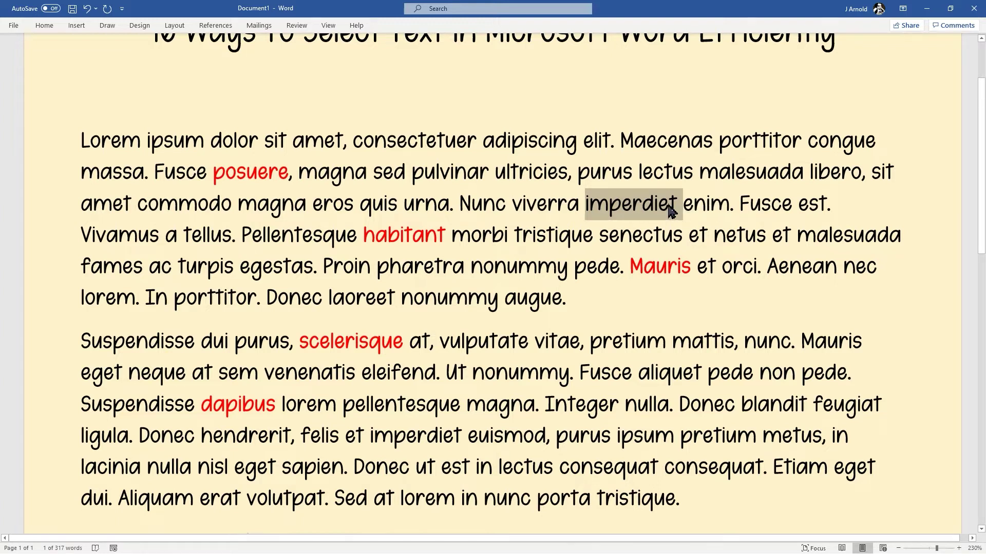
double_click(442, 173)
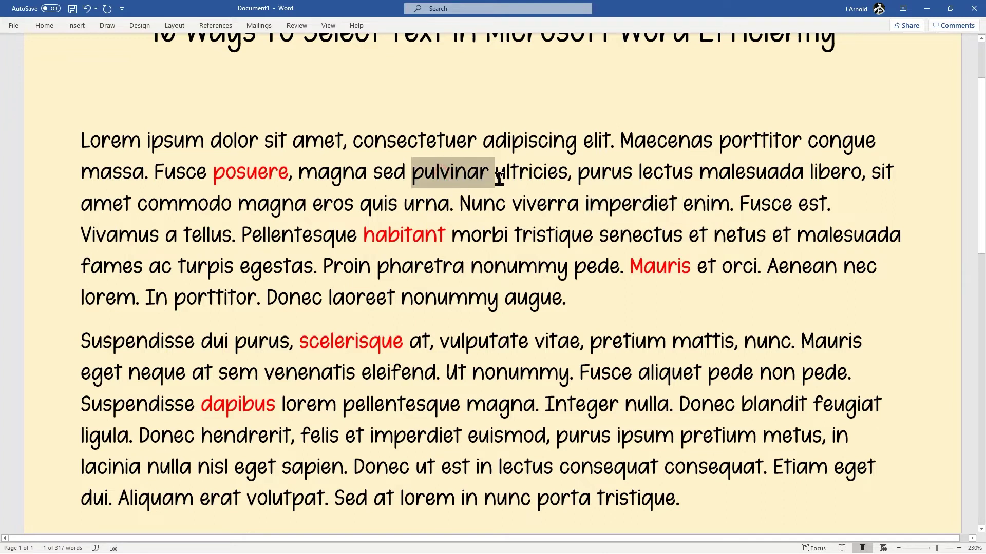
left_click(468, 172)
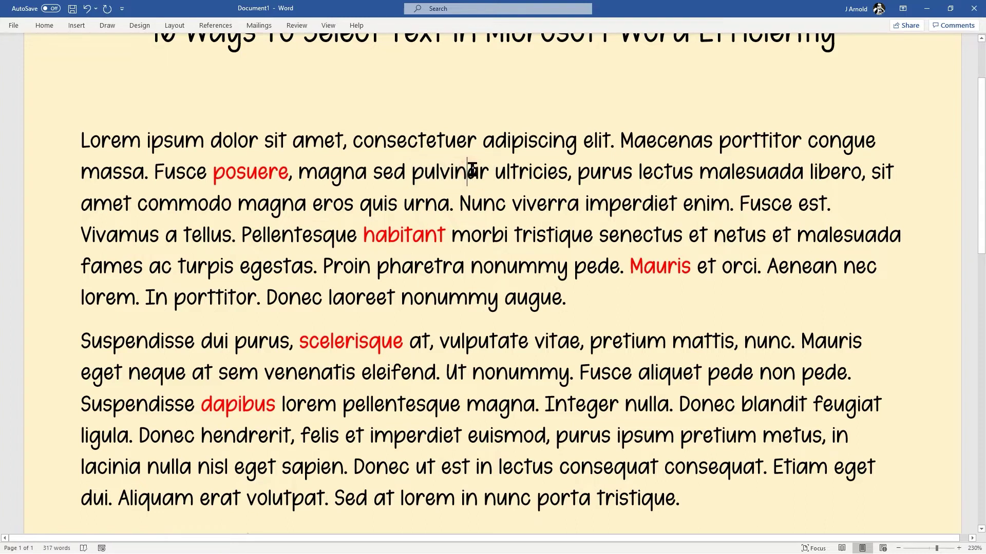
left_click(413, 172)
key("shift+Right")
key("shift+Right")
key("shift+Right")
key("shift+Right")
key("shift+Right")
key("shift+Right")
key("shift+Right")
key("shift+Right")
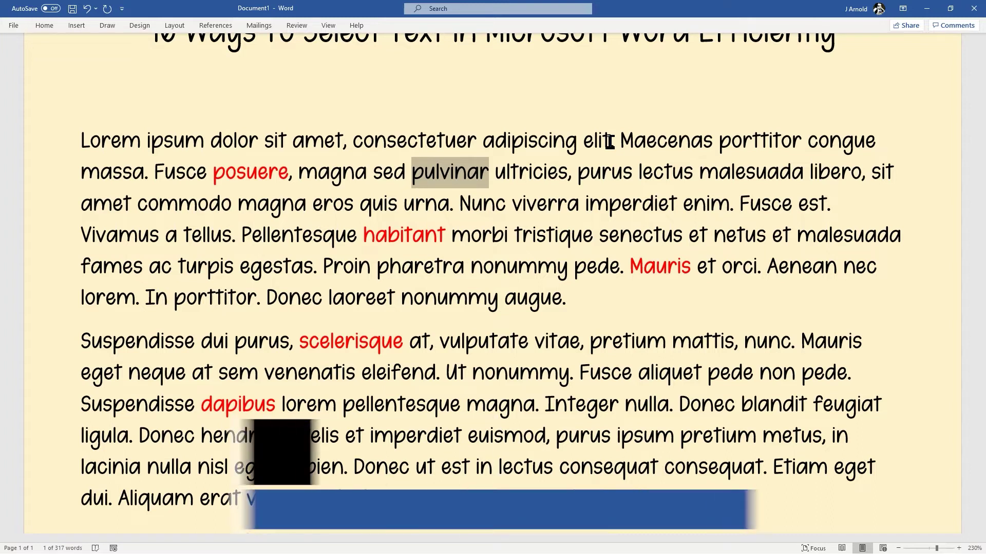
Select from between 'Nu' and 'nc' in 'Nunc' through 'Fusce est.' at the line end
left_click(496, 206)
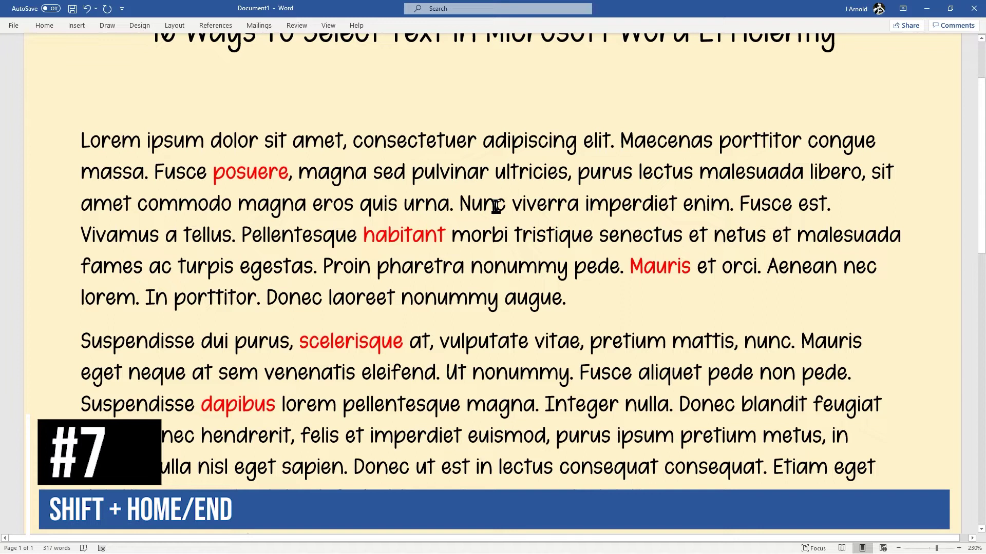
left_click(472, 197)
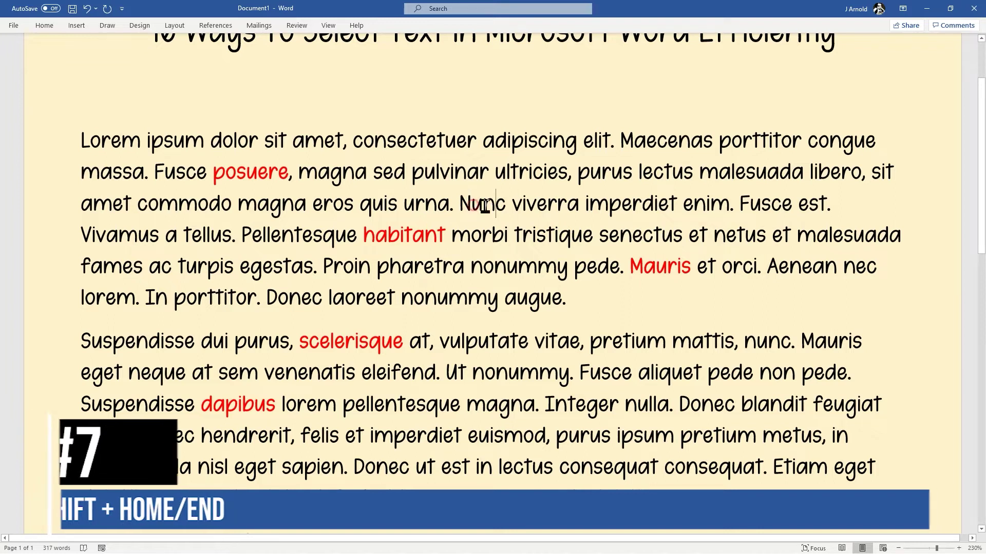
left_click(483, 203)
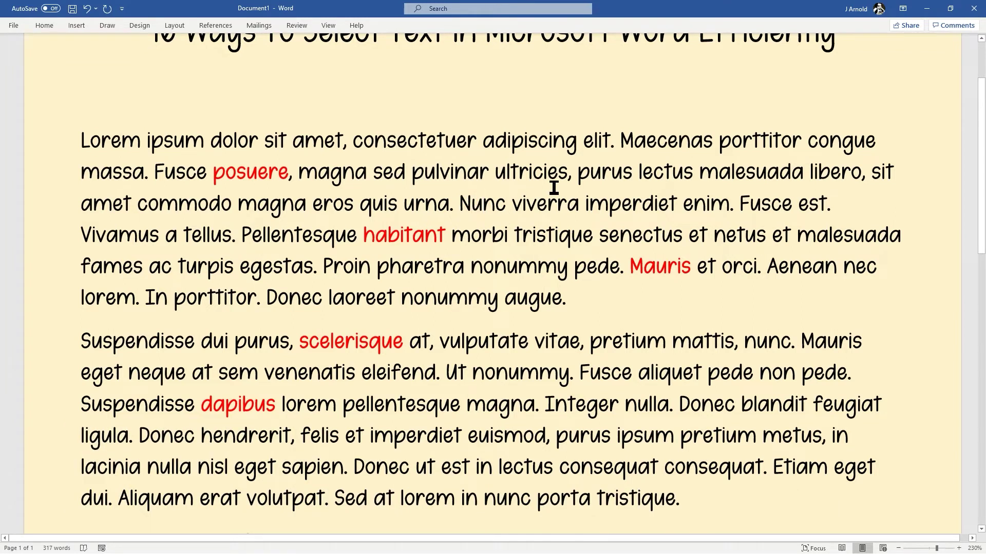
key("shift+Right")
key("shift+Right")
key("shift+Right")
key("shift+Right")
key("shift+Right")
key("shift+Right")
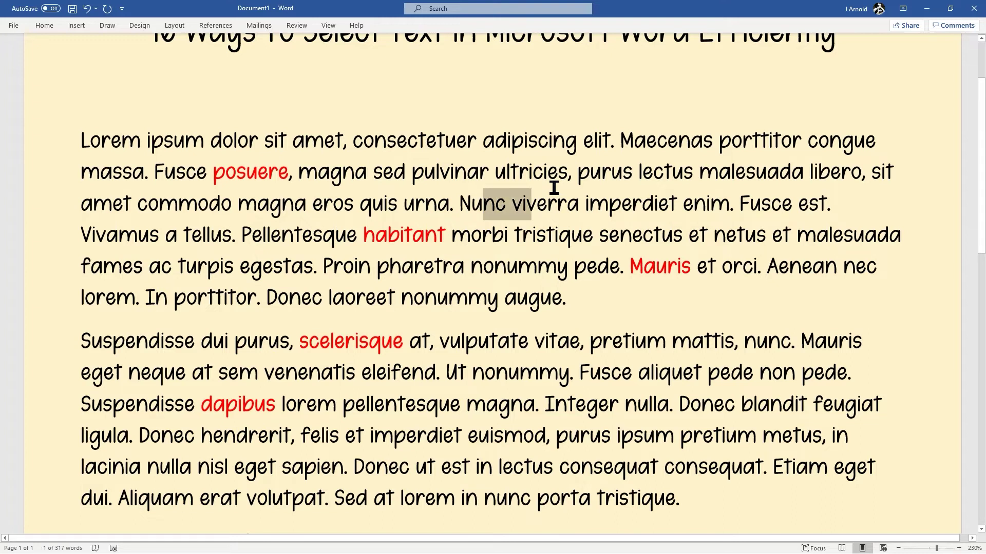
key("shift+Left")
key("shift+Left")
key("shift+Left")
key("shift+Left")
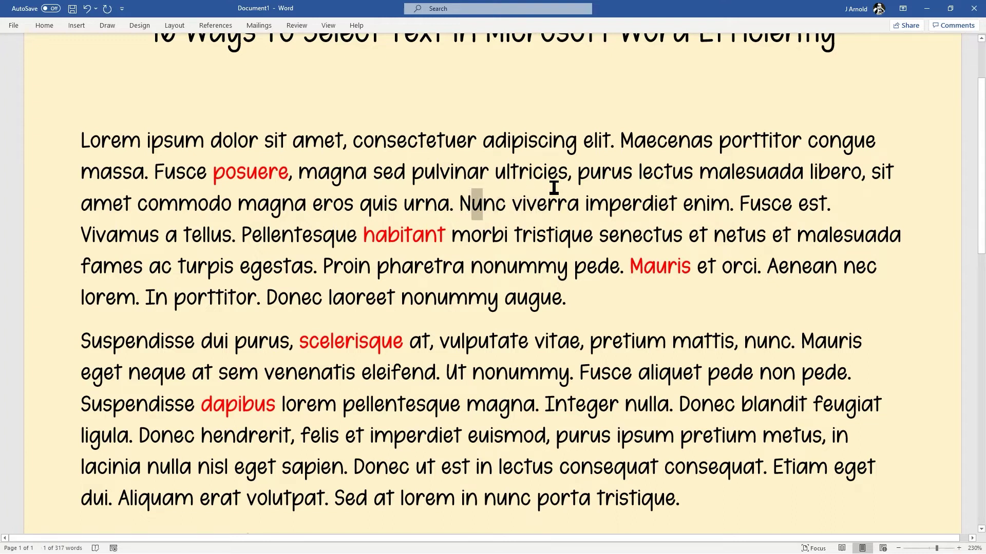
key("shift+Right")
key("shift+Right")
key("shift+Right")
key("shift+Right")
key("shift+Right")
key("shift+Right")
key("shift+Right")
key("shift+Right")
key("shift+Right")
key("shift+Right")
key("shift+Right")
key("shift+Right")
key("shift+Right")
key("shift+Right")
key("shift+Right")
key("shift+Right")
key("shift+Right")
key("shift+Right")
key("shift+Right")
key("shift+Right")
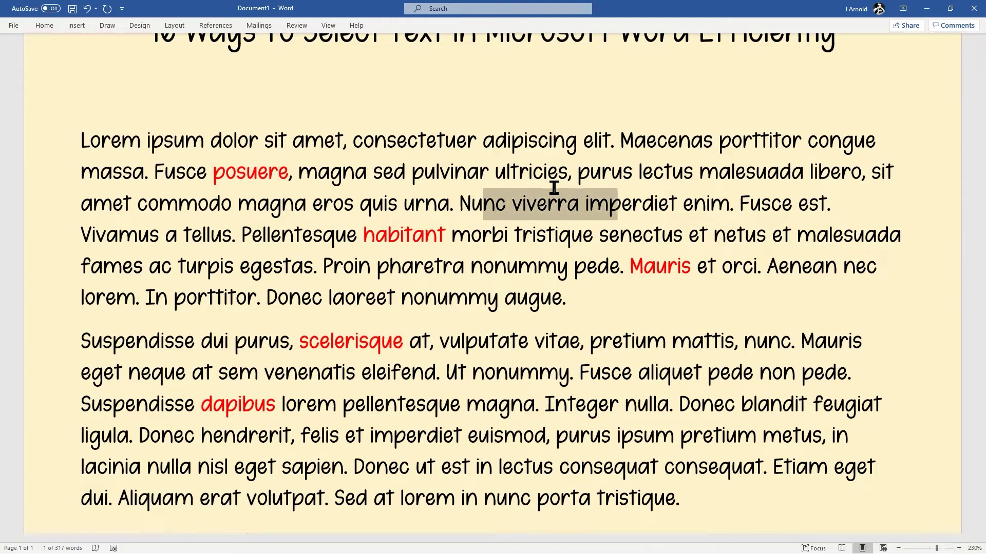
key("shift+Right")
key("shift+Right")
key("shift+Right")
key("shift+Right")
key("shift+Right")
key("shift+Right")
key("shift+Right")
key("shift+Right")
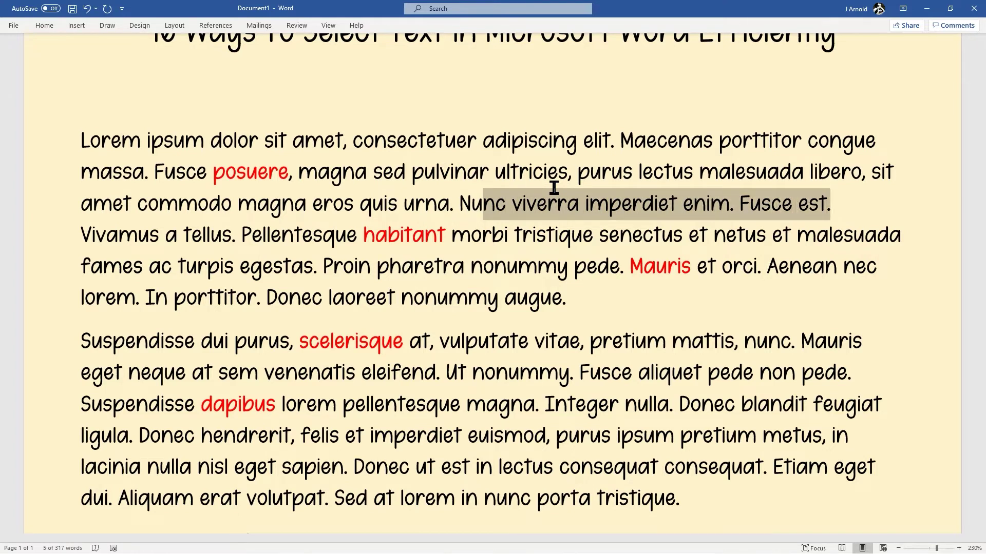
key("shift+Left")
key("shift+Left")
key("shift+Left")
key("shift+Left")
key("shift+Left")
key("shift+Left")
key("shift+Left")
key("shift+Left")
key("shift+Left")
key("shift+Left")
key("shift+Left")
key("shift+Left")
key("shift+Left")
key("shift+Left")
key("shift+Left")
key("shift+Left")
key("shift+Left")
key("shift+Left")
key("shift+Left")
key("shift+Left")
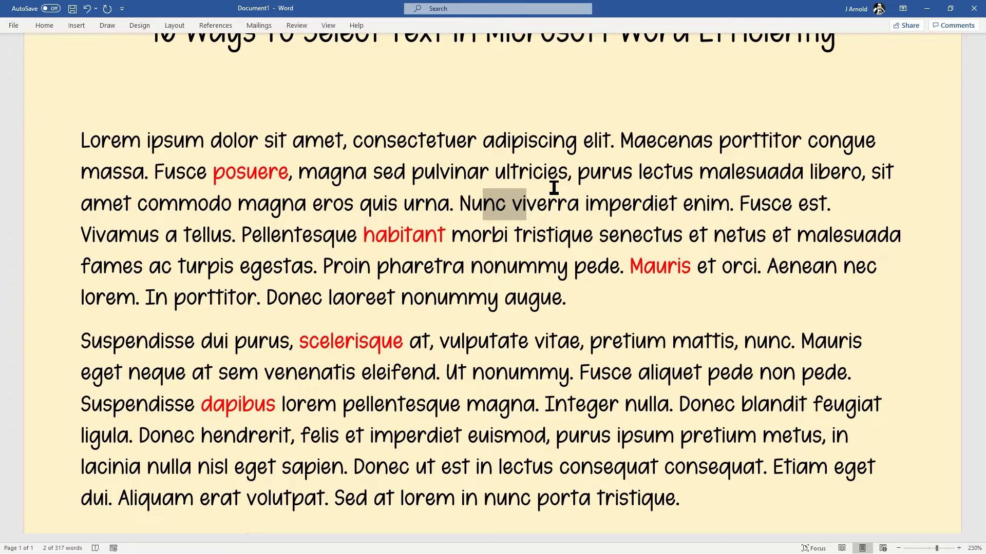
key("ctrl+shift+Right")
key("ctrl+shift+Right")
key("ctrl+shift+Right")
key("ctrl+shift+Right")
key("ctrl+shift+Right")
key("ctrl+shift+Right")
key("ctrl+shift+Right")
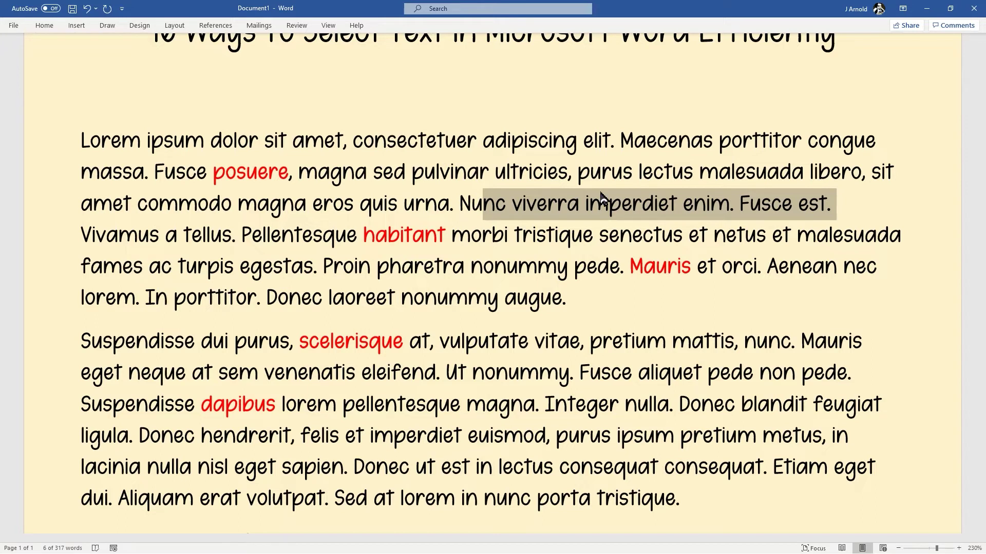
Select from the start of the 'massa.' line back to the middle of 'pulvinar', then deselect
left_click(455, 173)
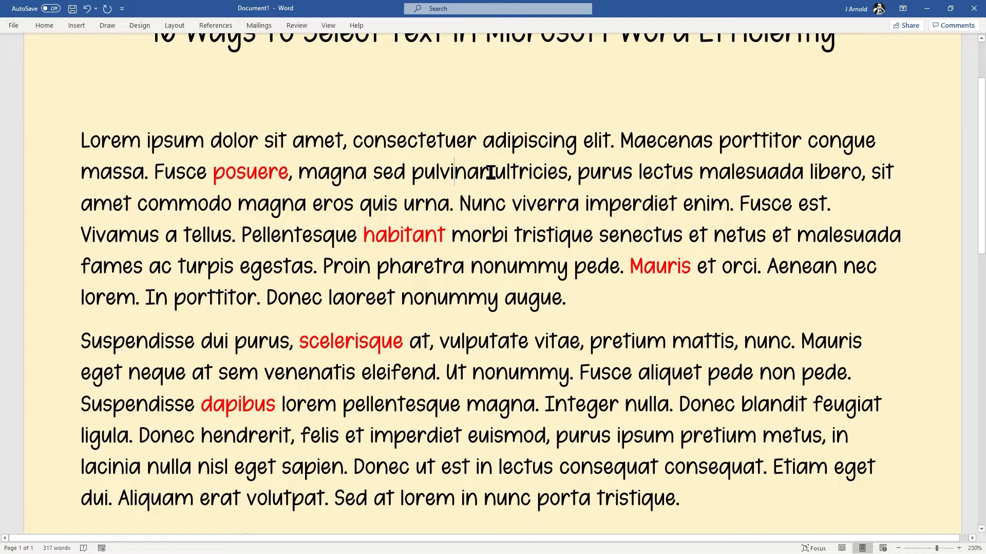
key("shift+Home")
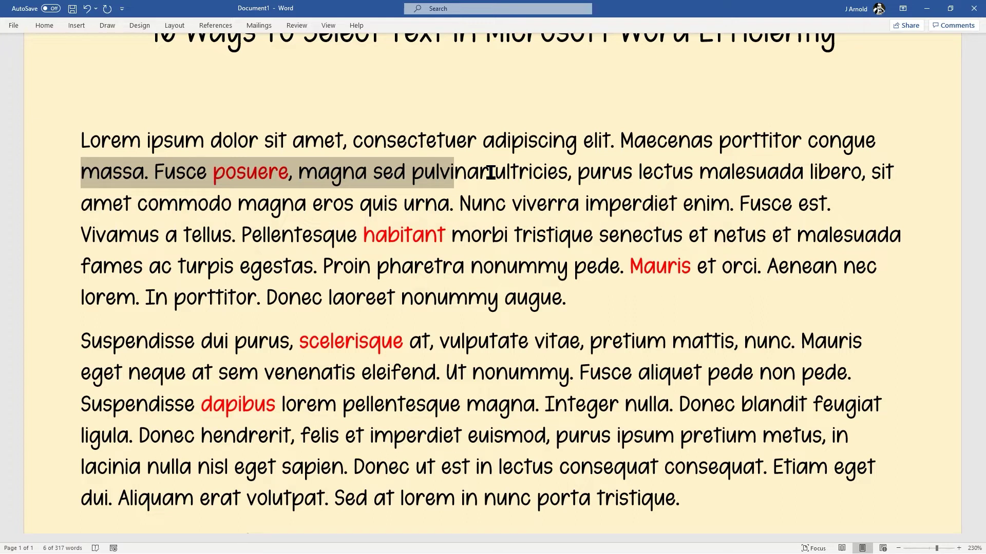
left_click(469, 256)
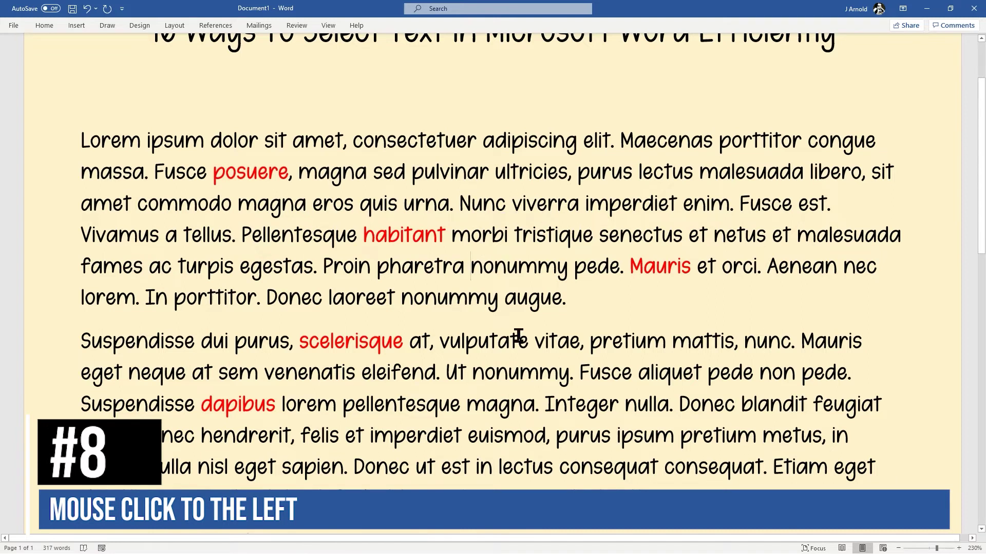
Zoom out the page to see more of the first paragraph
scroll(298, 224, "down", 4, "ctrl")
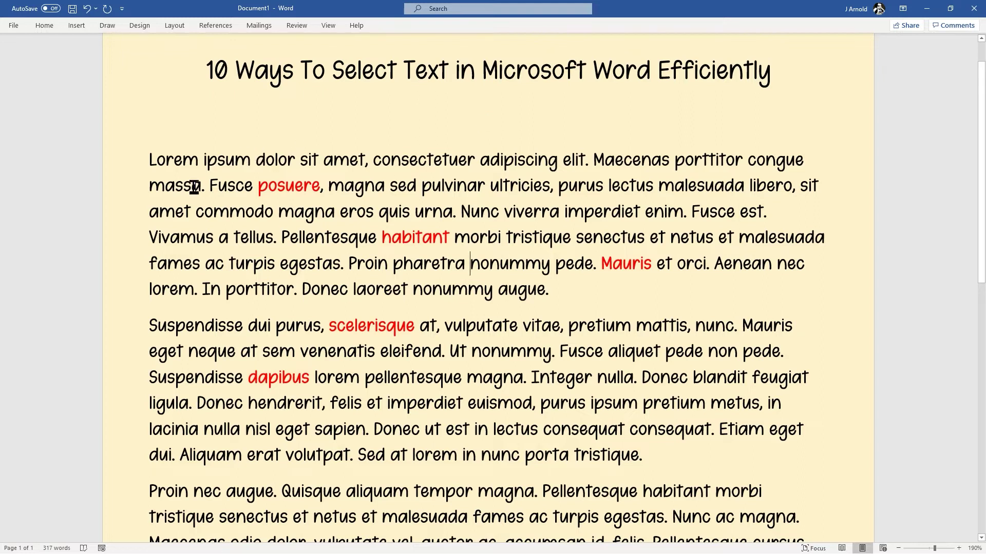
Select single whole lines such as 'amet commodo', 'fames ac turpis' and 'eget neque' from the left margin
left_click(116, 220)
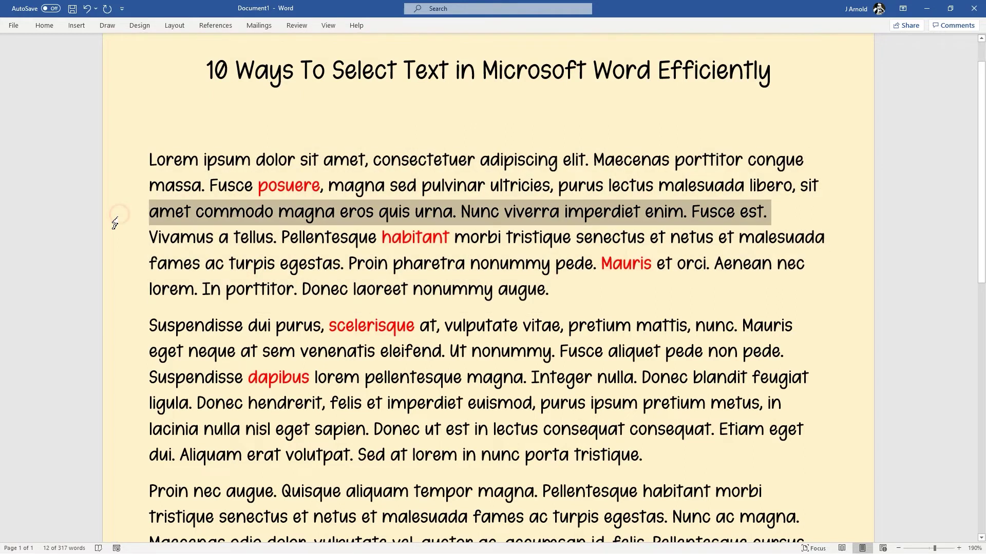
left_click(117, 264)
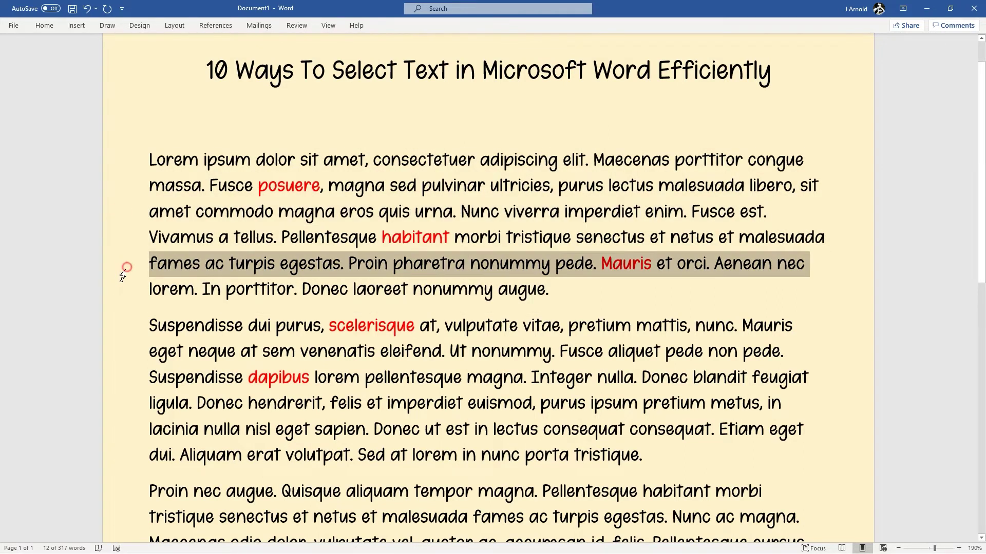
left_click(123, 239)
left_click(119, 163)
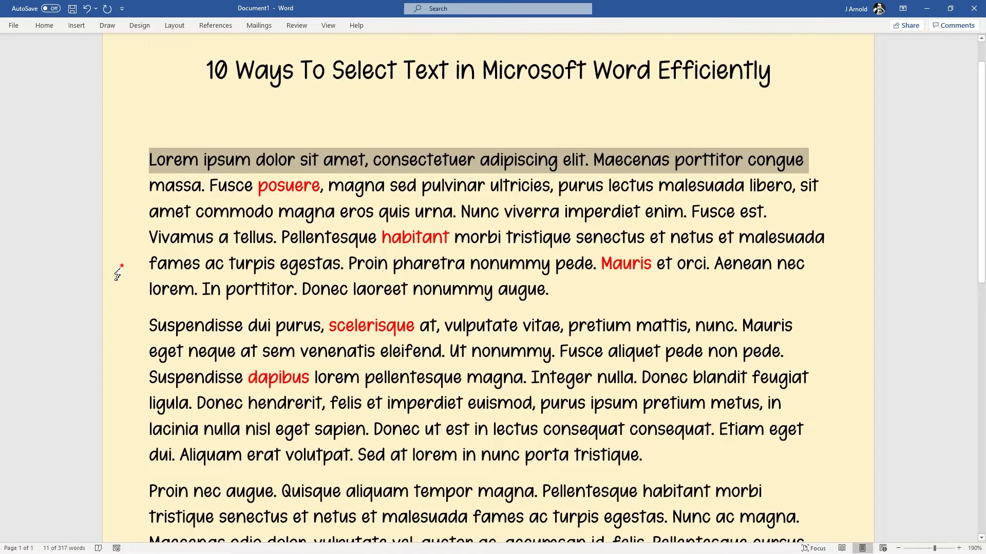
left_click(117, 268)
left_click(118, 294)
left_click(116, 216)
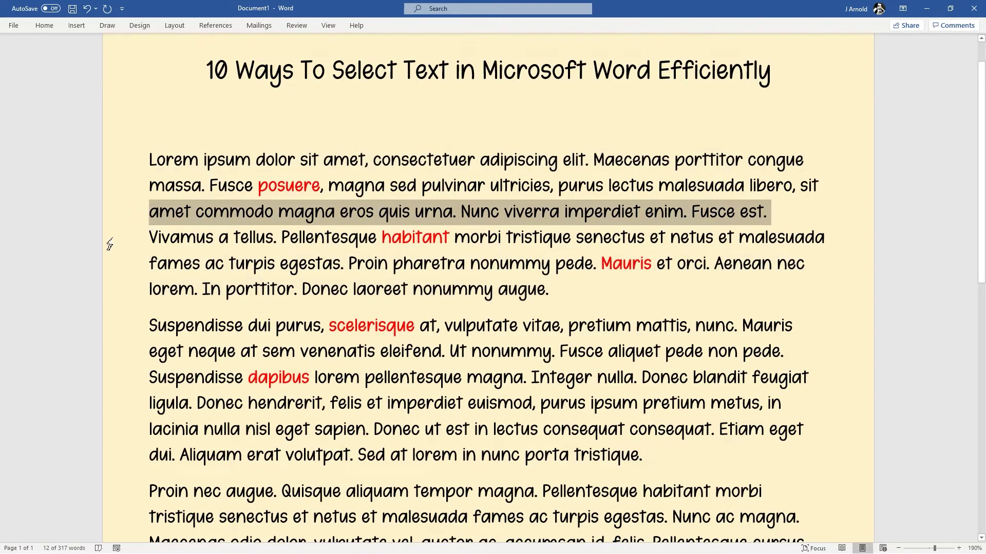
left_click(124, 359)
left_click(125, 405)
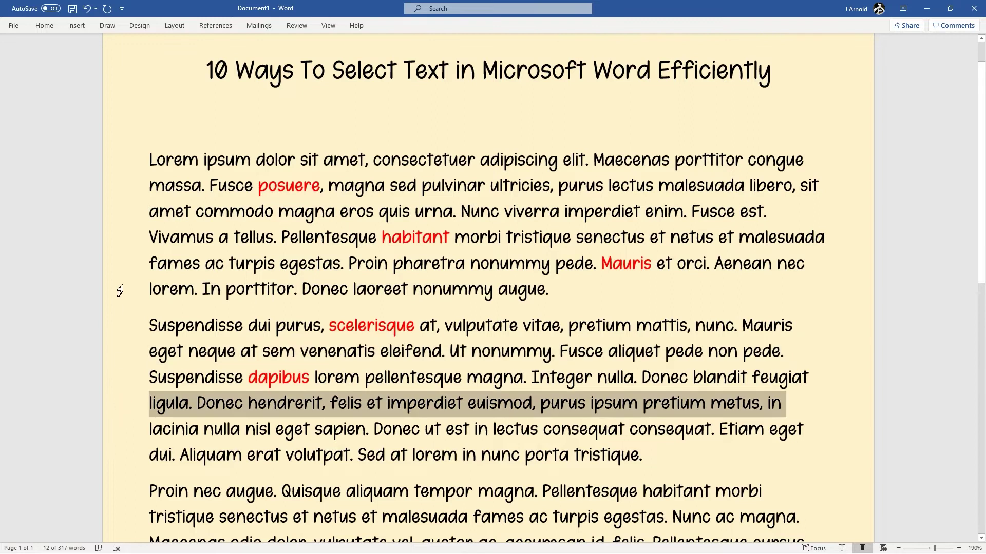
left_click(125, 272)
left_click(117, 216)
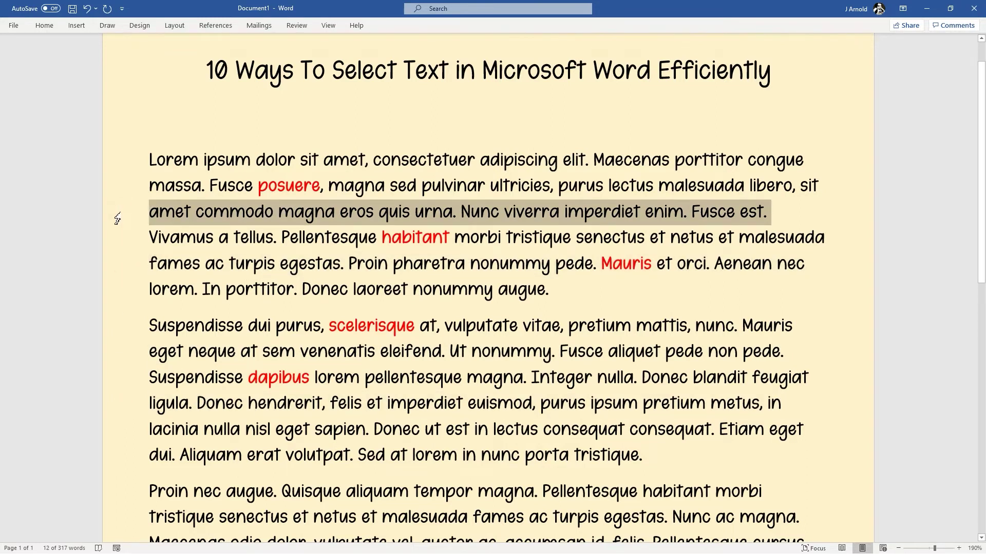
Select the 'massa.' and 'amet commodo' lines together by dragging down the margin
left_click(124, 192)
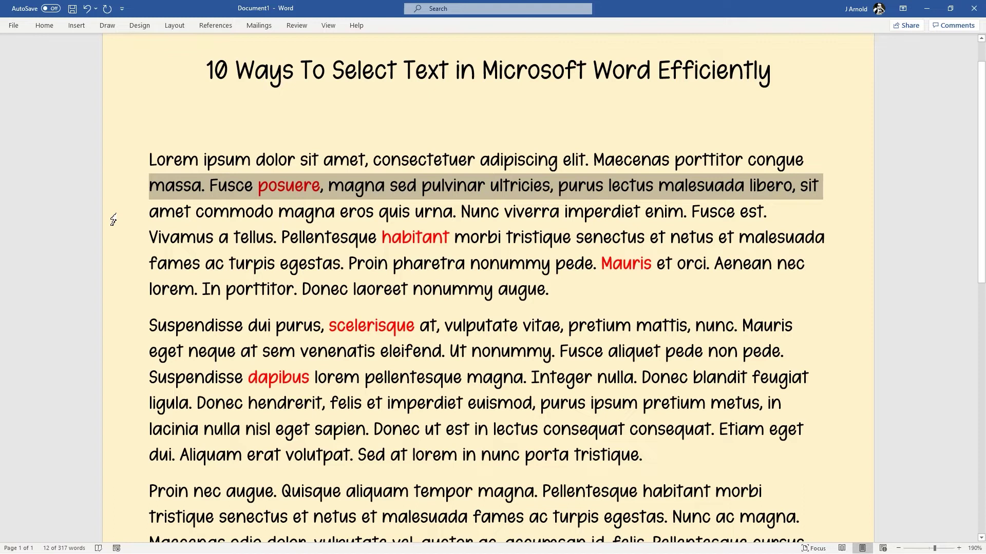
left_click(122, 197)
mouse_move(117, 209)
left_mouse_down()
mouse_move(122, 298)
mouse_move(122, 217)
left_mouse_up()
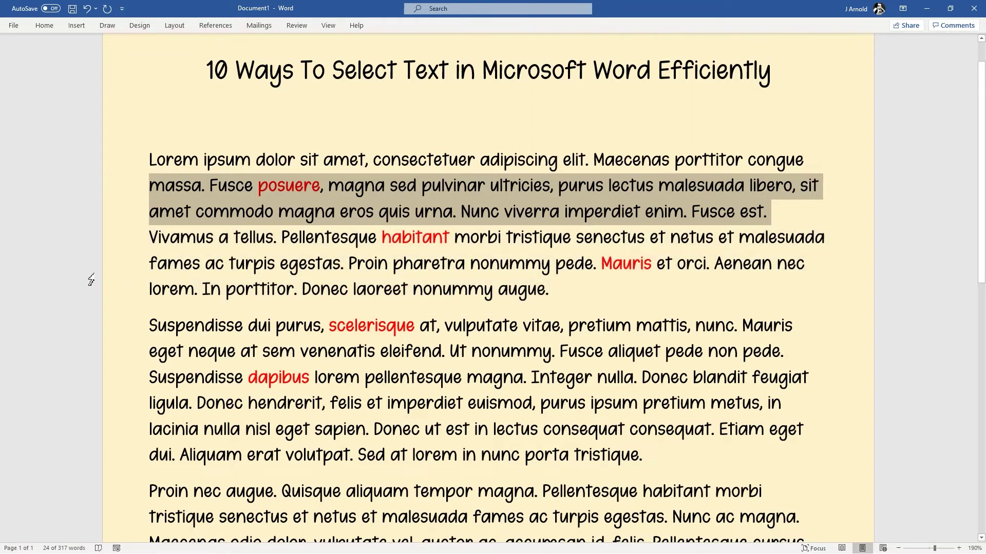
Multi-select alternate lines from the first Lorem ipsum line down to 'lacinia nulla'
left_click(123, 269, "ctrl")
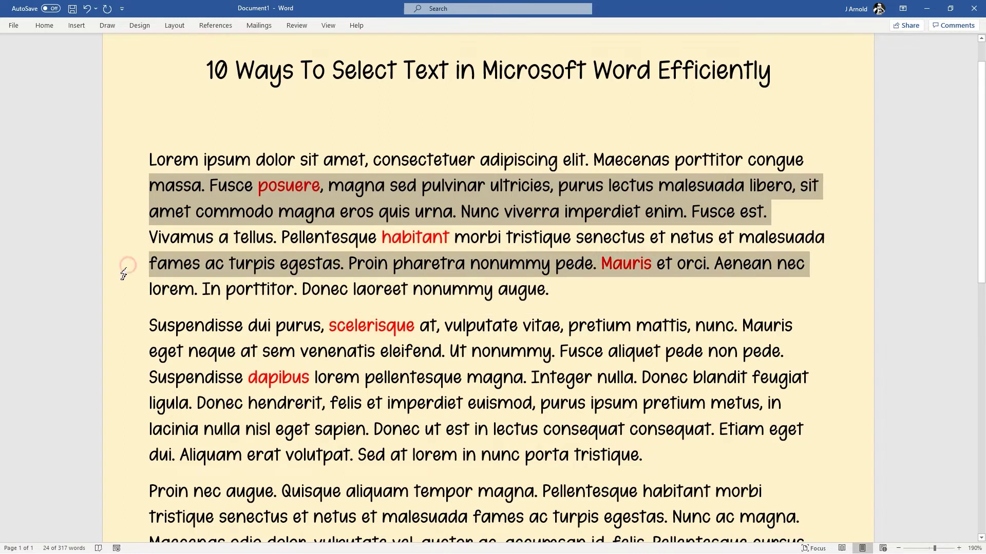
left_click(123, 329, "ctrl")
left_click(123, 384, "ctrl")
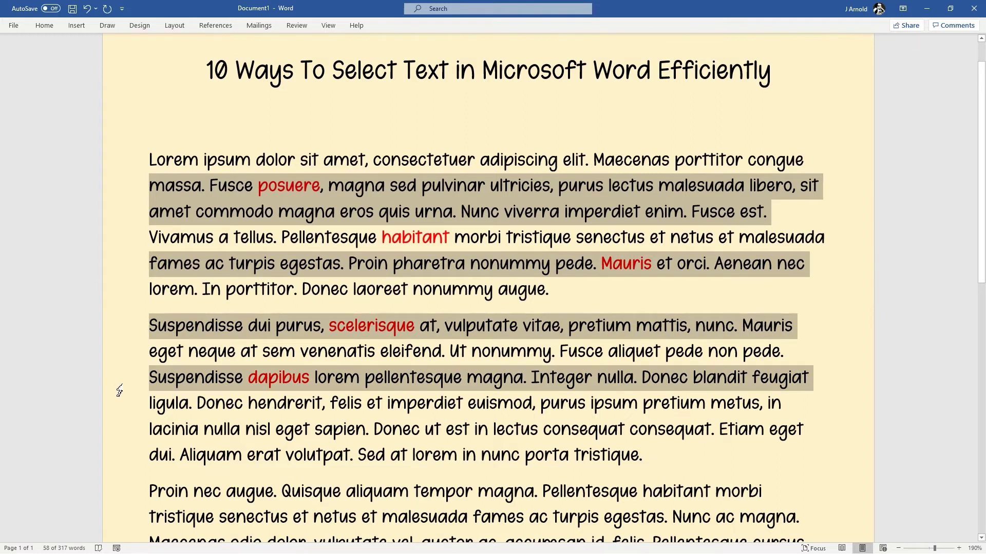
left_click(121, 157, "ctrl")
left_click(119, 213, "ctrl")
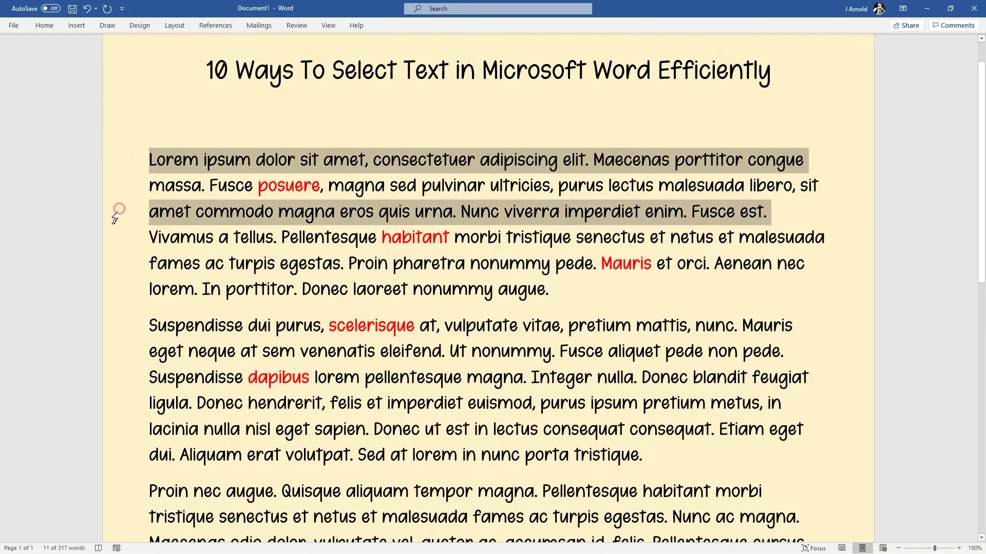
left_click(120, 265, "ctrl")
left_click(122, 329, "ctrl")
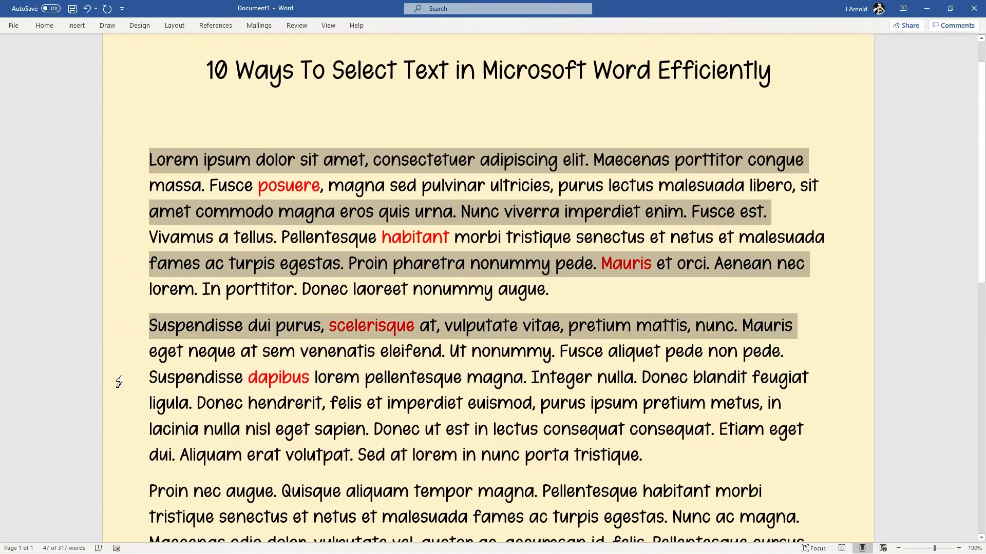
left_click(124, 379, "ctrl")
left_click(122, 434, "ctrl")
Give the selected lines gold Home shading and deselect them
left_click(44, 26)
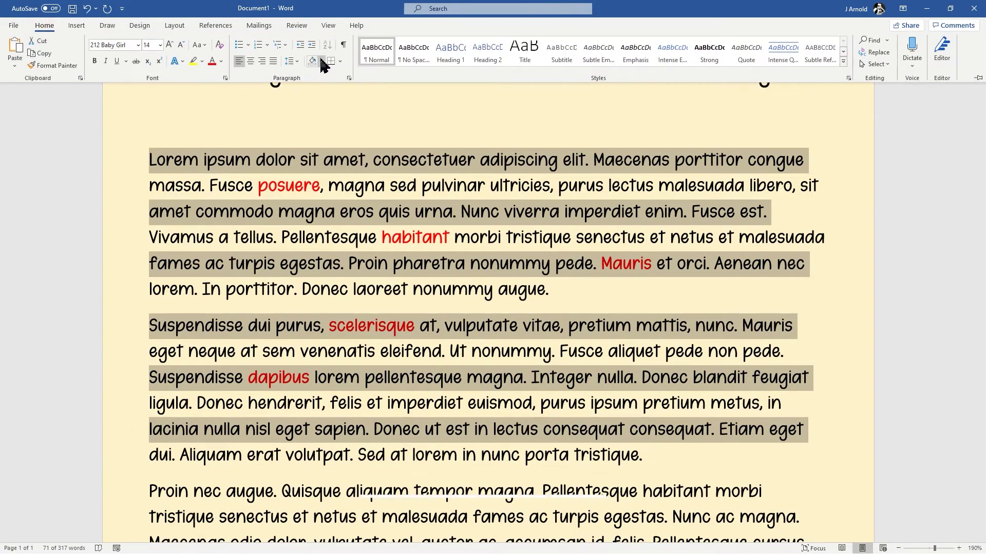
left_click(321, 61)
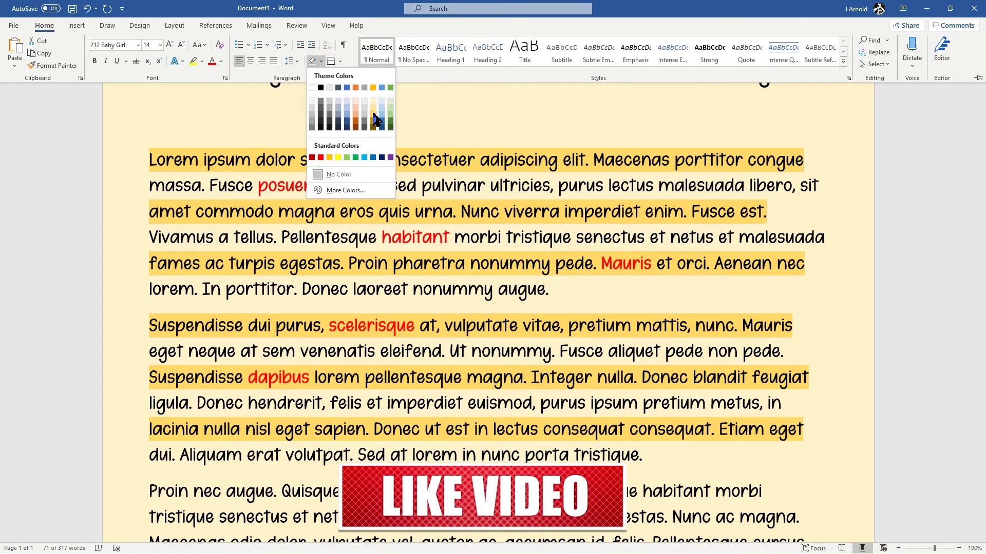
left_click(375, 119)
left_click(778, 211)
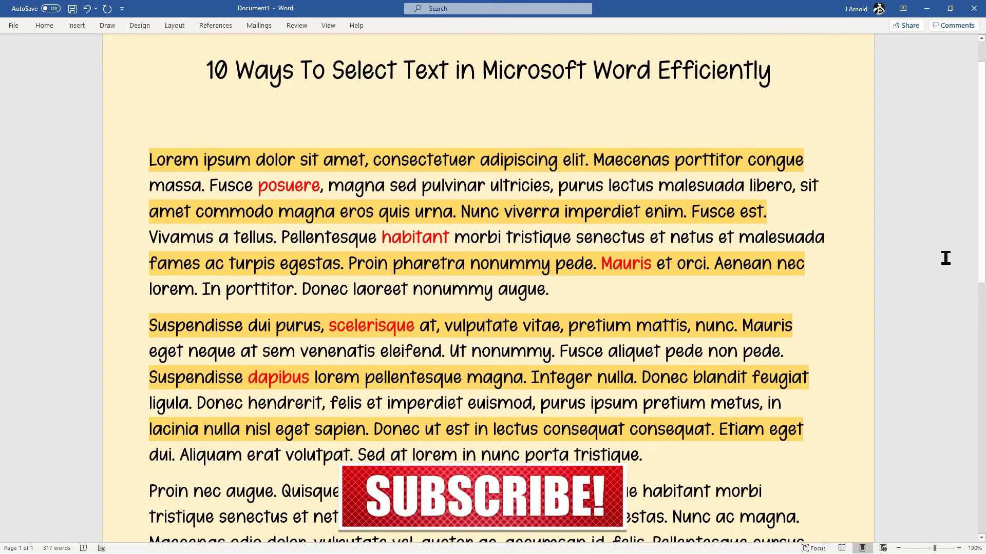
Select the whole document, then the first, third and 'fames ac turpis' lines, then deselect
triple_click(124, 169)
left_click(123, 171)
left_click(127, 213, "ctrl")
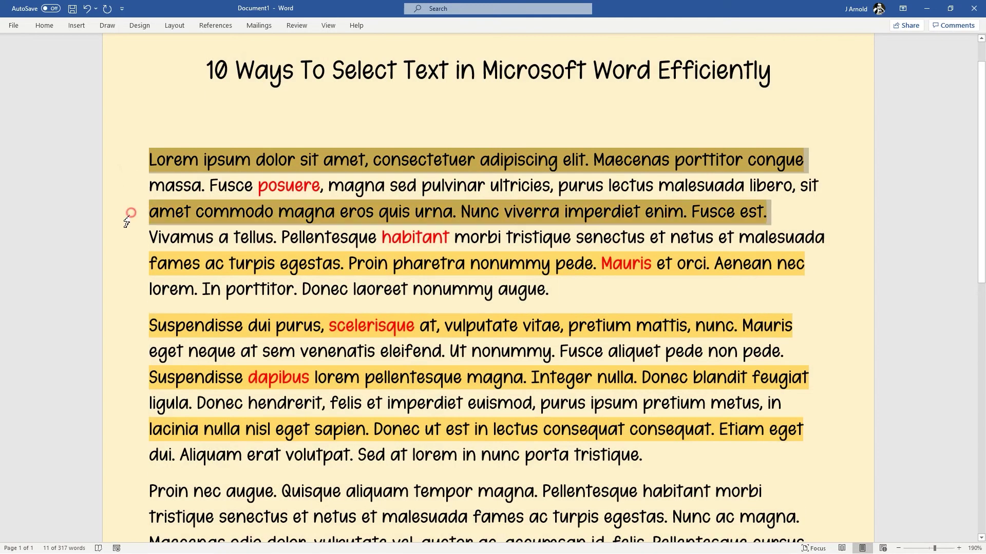
left_click(127, 269, "ctrl")
left_click(339, 259)
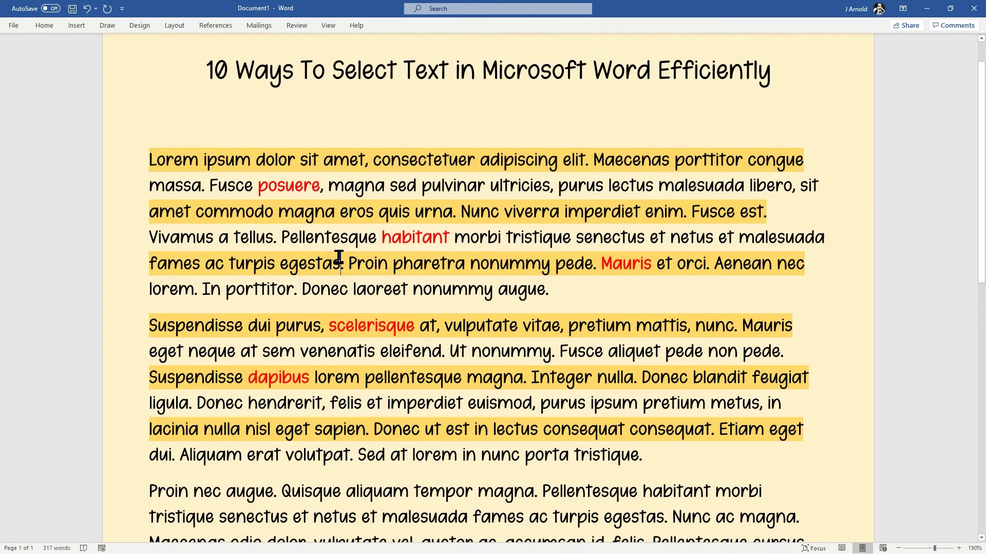
left_click(498, 187)
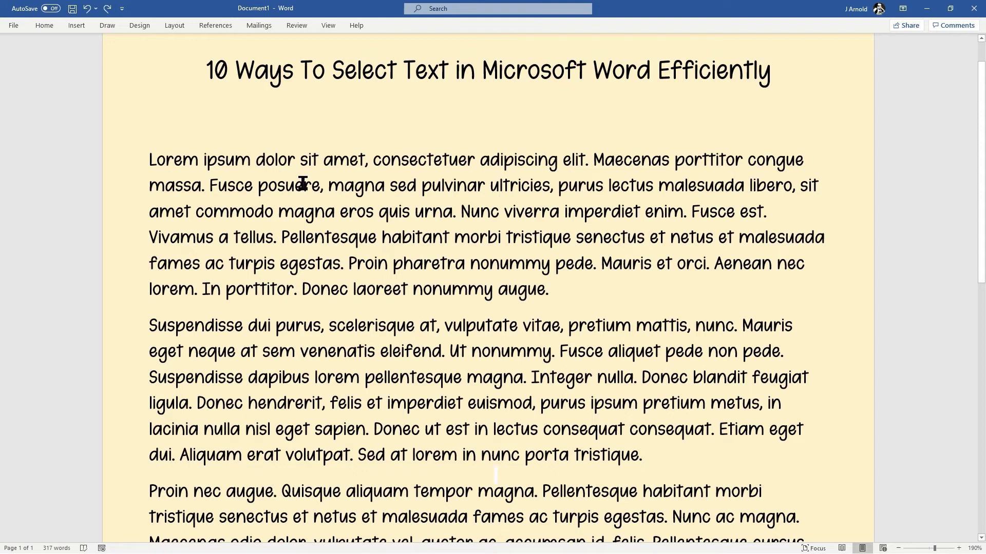
Zoom to 150% and Alt-drag a rectangular text block across the first three paragraphs
scroll(394, 266, "down", 1)
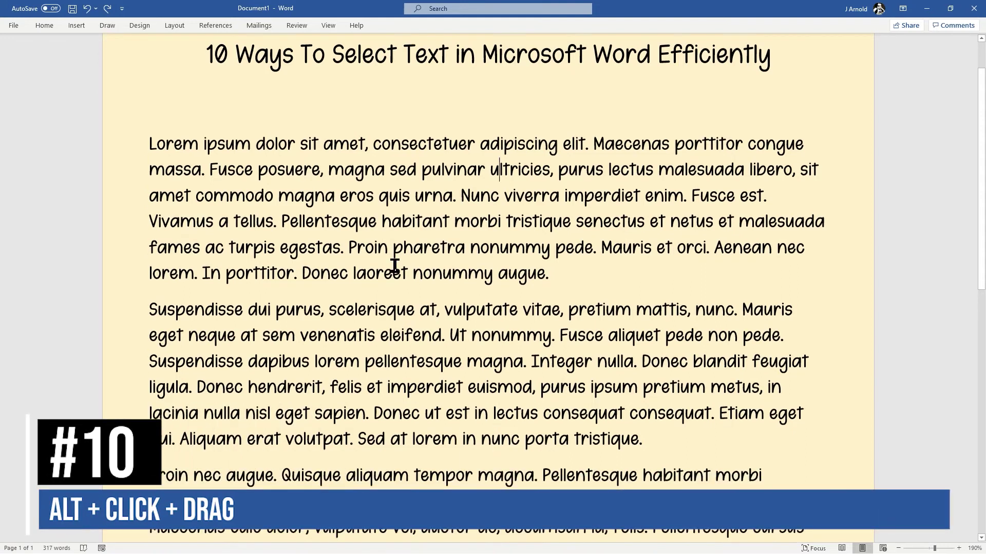
scroll(394, 266, "down", 3)
scroll(431, 259, "down", 2)
scroll(431, 259, "down", 2)
scroll(433, 132, "up", 3)
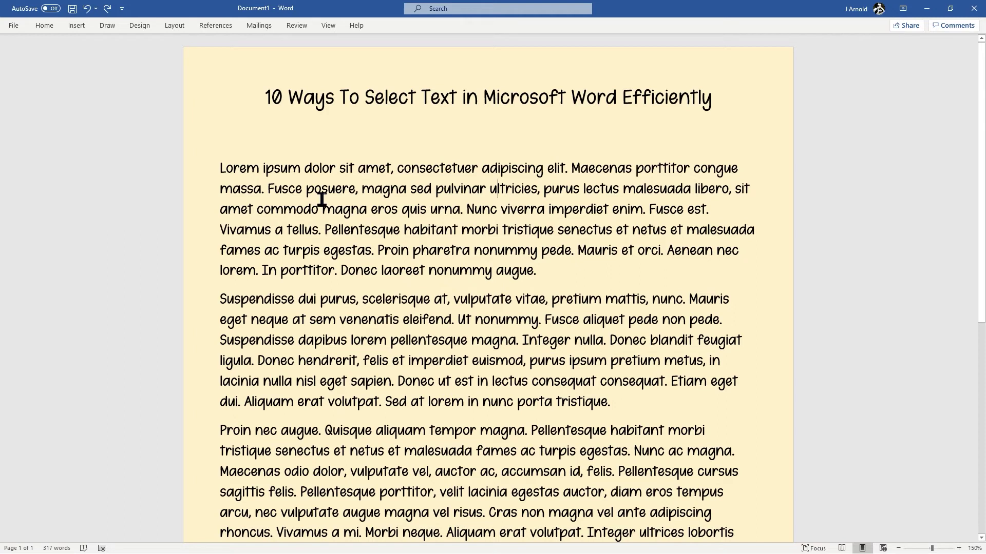
left_click_drag(359, 208, 534, 440)
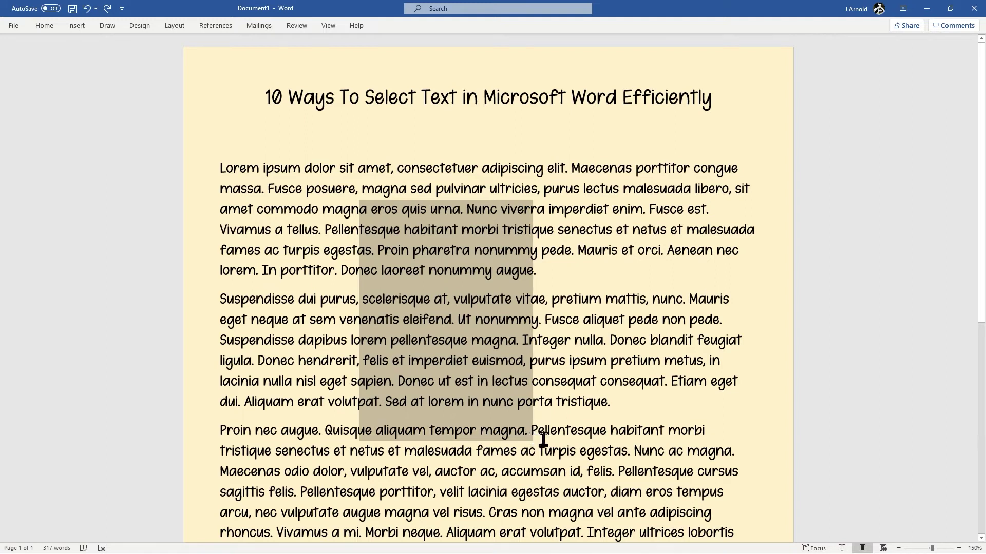
Colour the block-selected text red with Font Color and deselect it
left_click(45, 26)
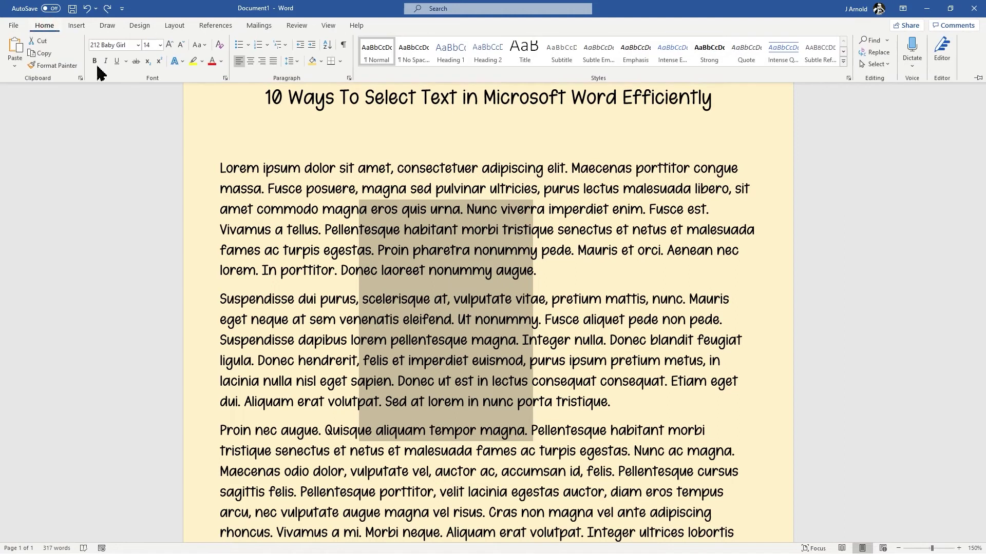
left_click(211, 61)
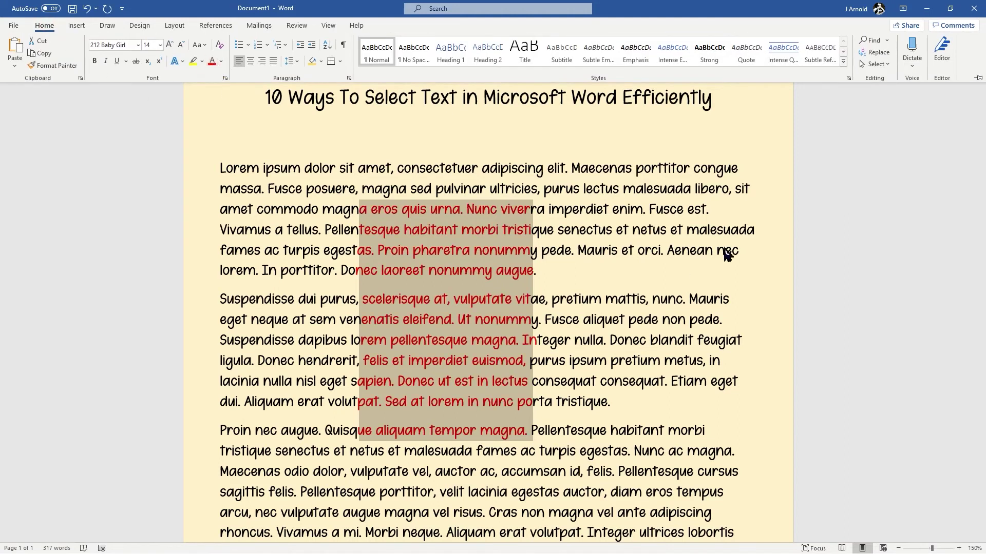
left_click(678, 250)
left_click(665, 247)
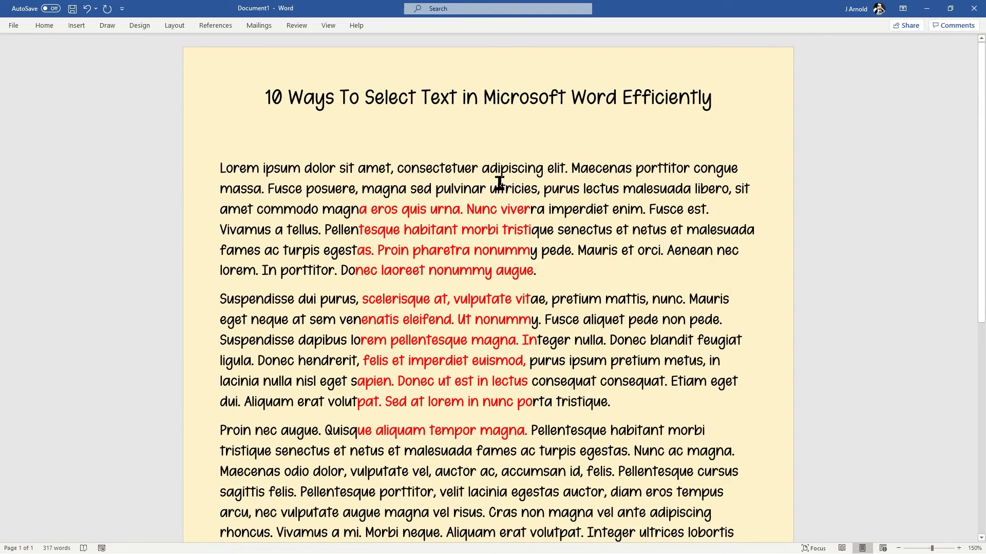
Block-select from 'vulputate' down to 'Donec ullamcorper' and colour it red
scroll(424, 278, "down", 4)
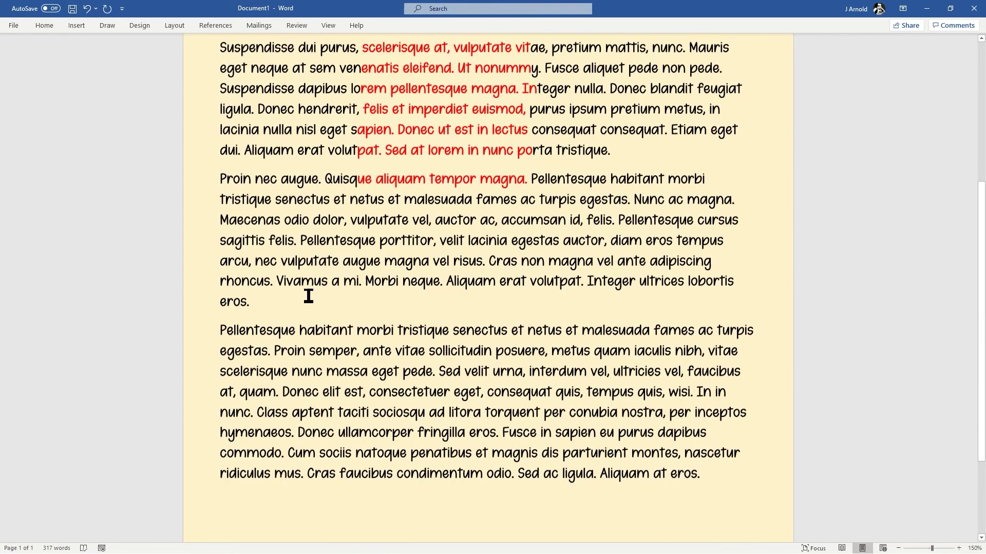
left_click_drag(281, 252, 420, 424)
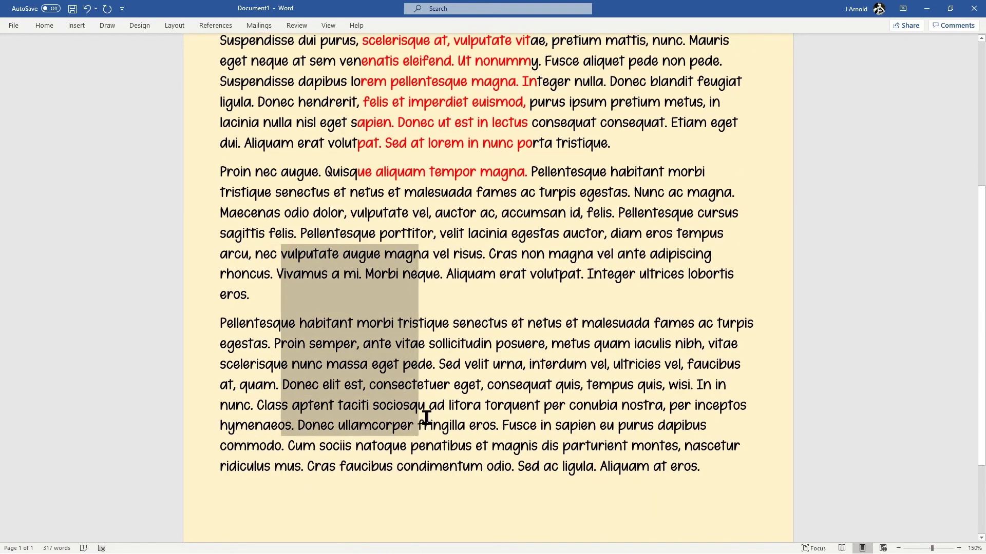
left_click(50, 28)
left_click(211, 61)
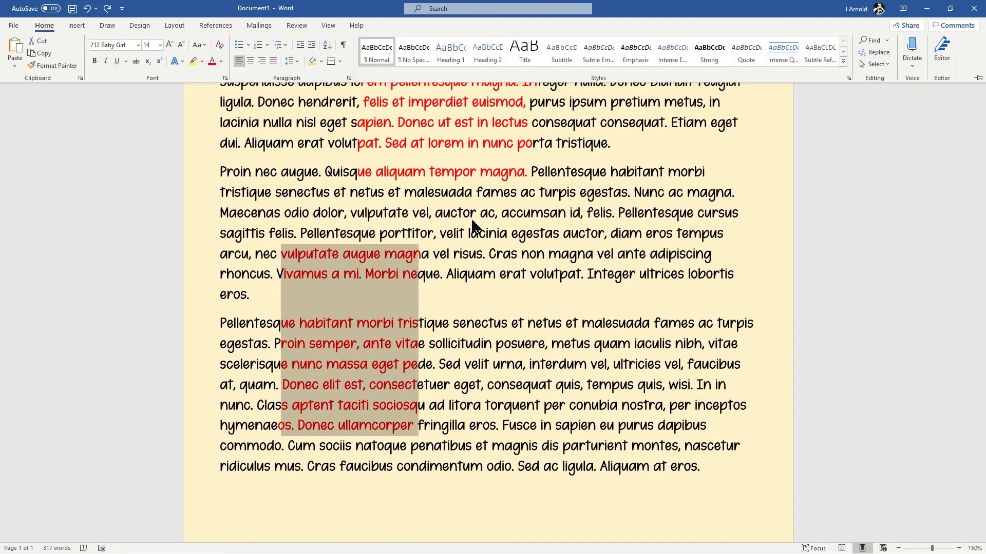
left_click(479, 235)
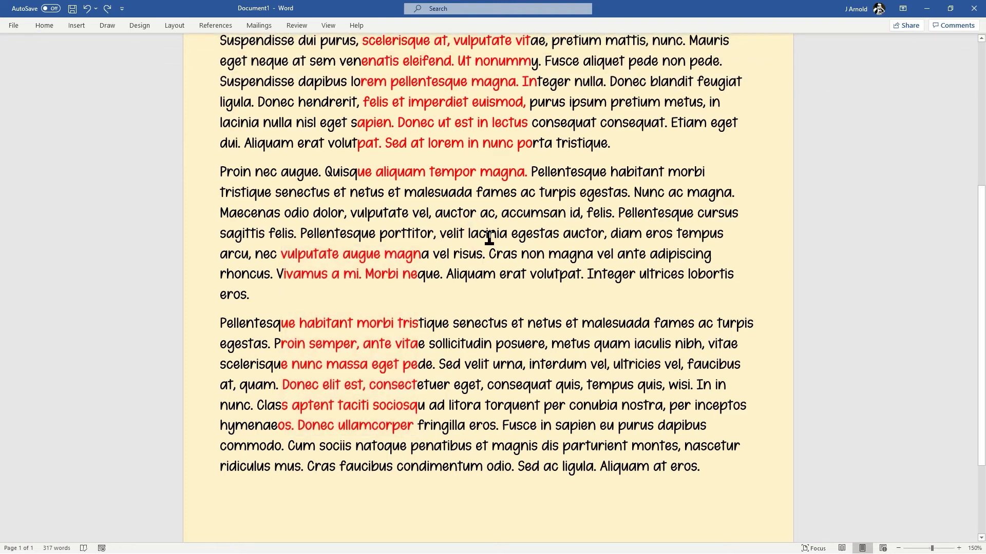
scroll(489, 238, "up", 2)
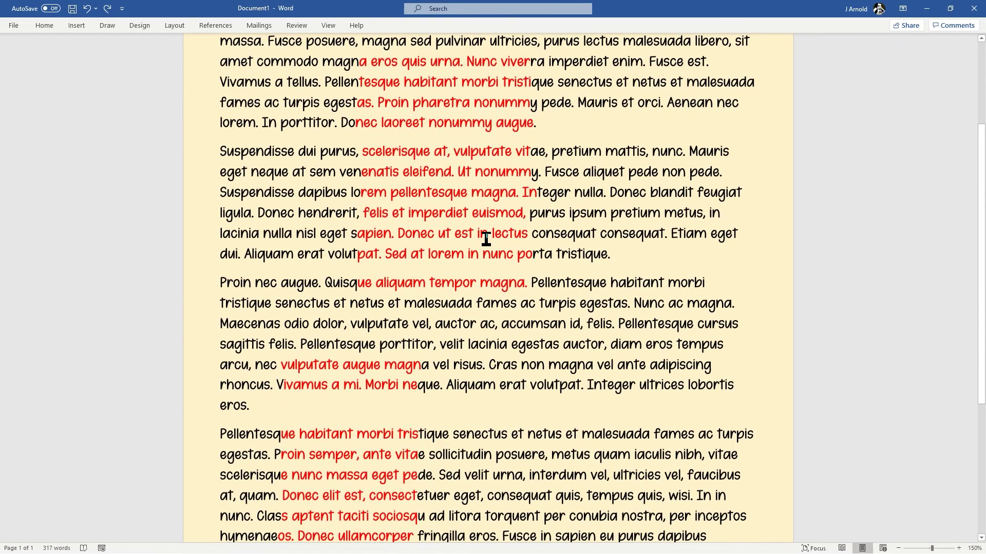
scroll(478, 241, "up", 3)
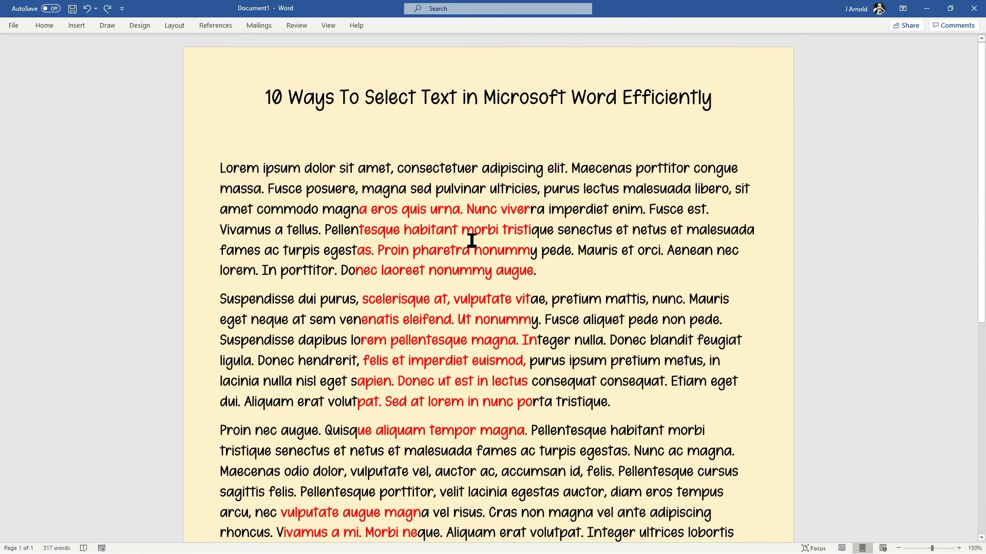
Undo the red block colouring with Ctrl+Z and deselect the text
scroll(471, 240, "down", 2)
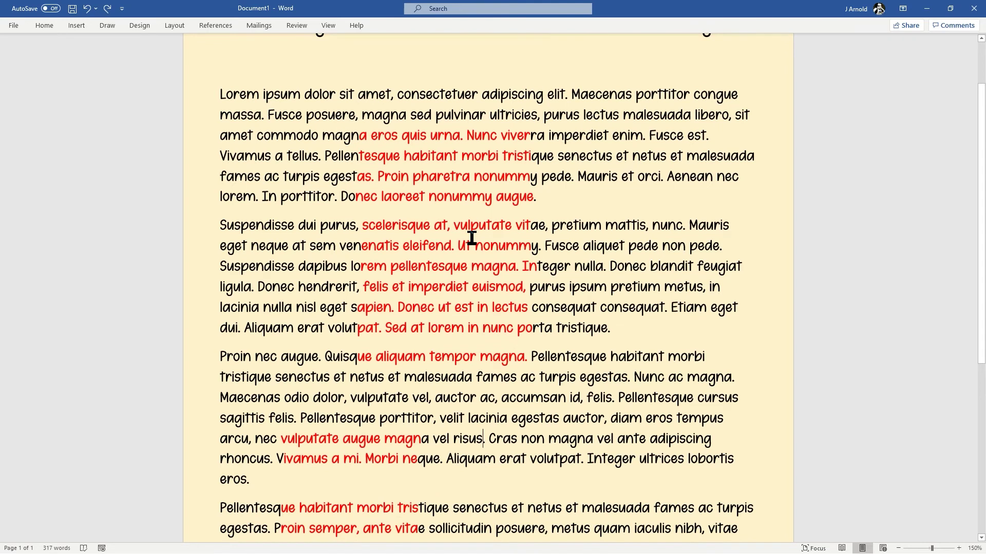
key("ctrl+z")
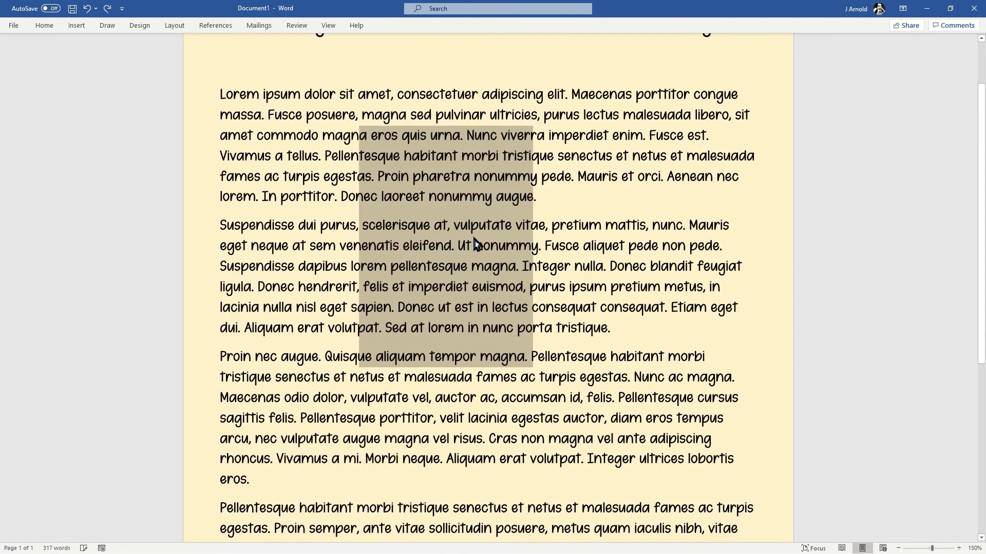
left_click(544, 213)
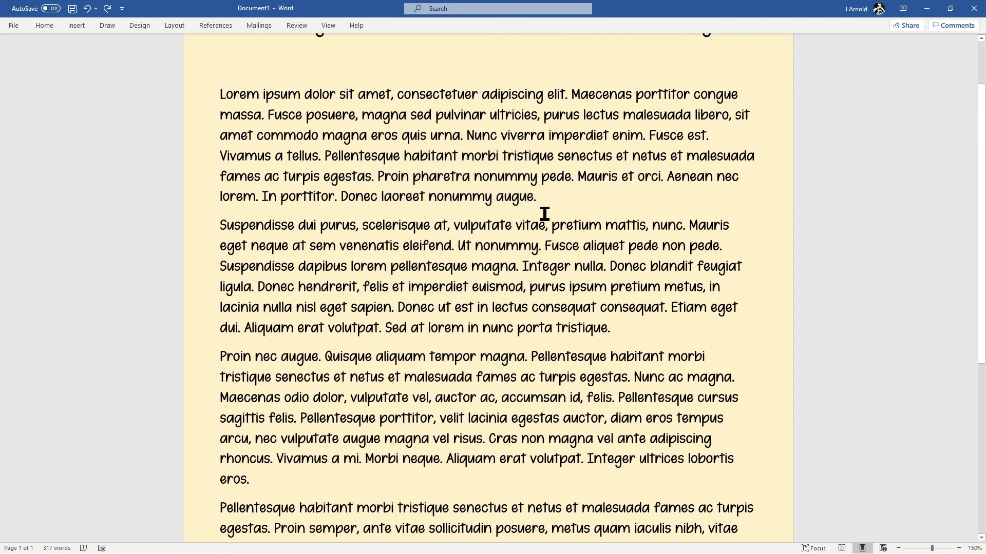